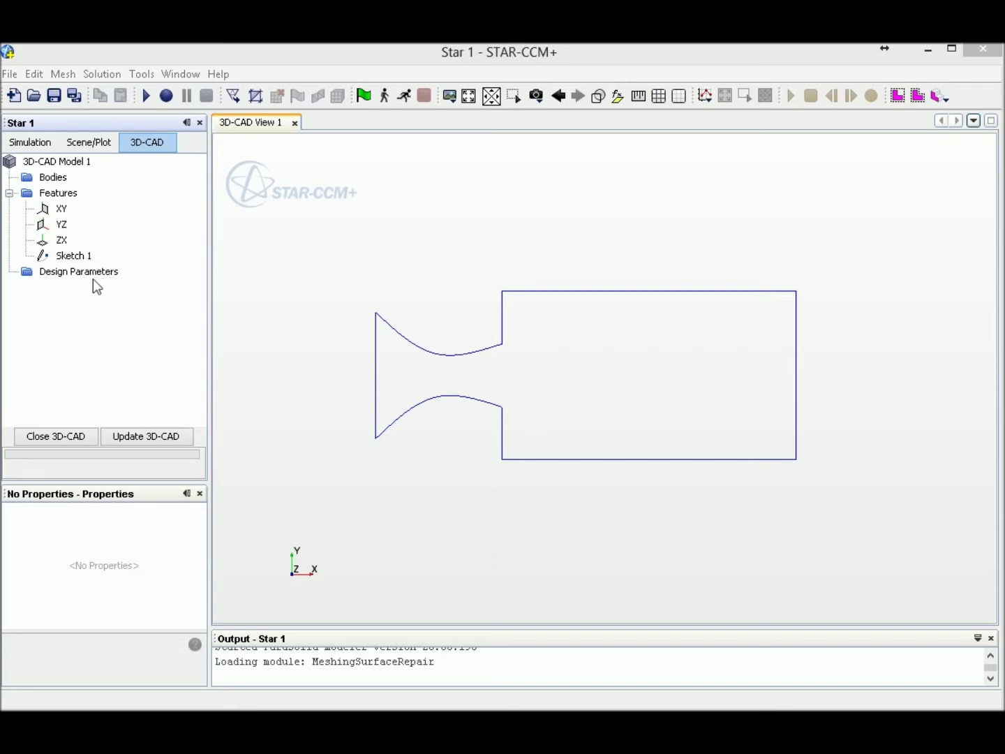
Begin a Create Extrude operation on the nozzle outline Sketch 1.
right_click(77, 256)
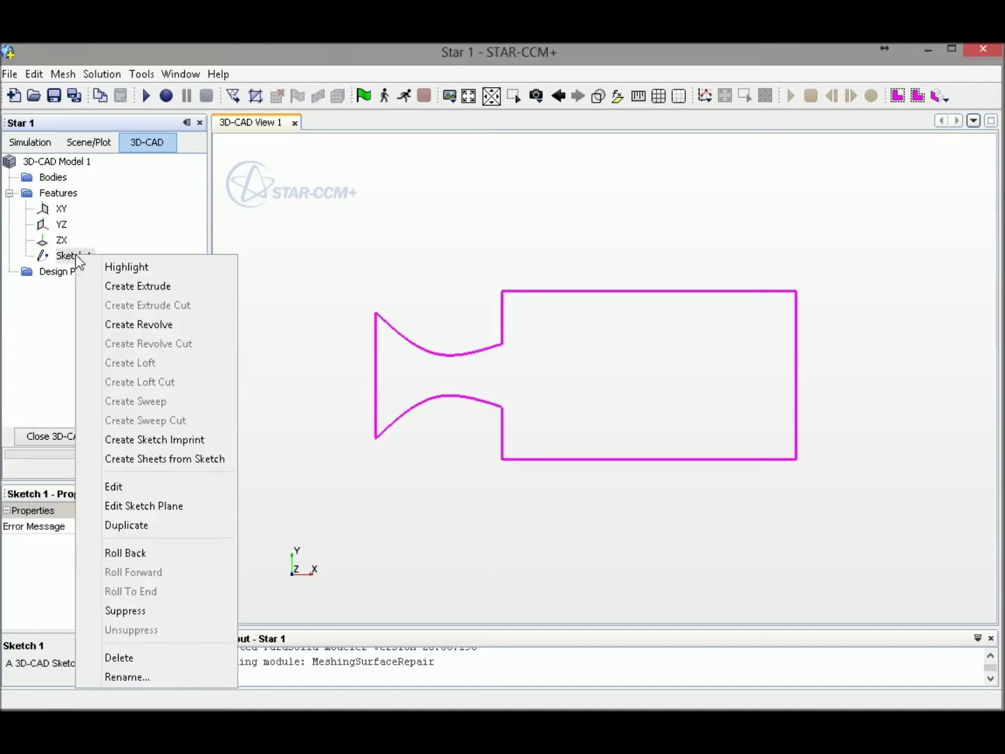
left_click(129, 289)
Set the extrusion distance to 0.01 m and apply the extrude.
triple_click(140, 437)
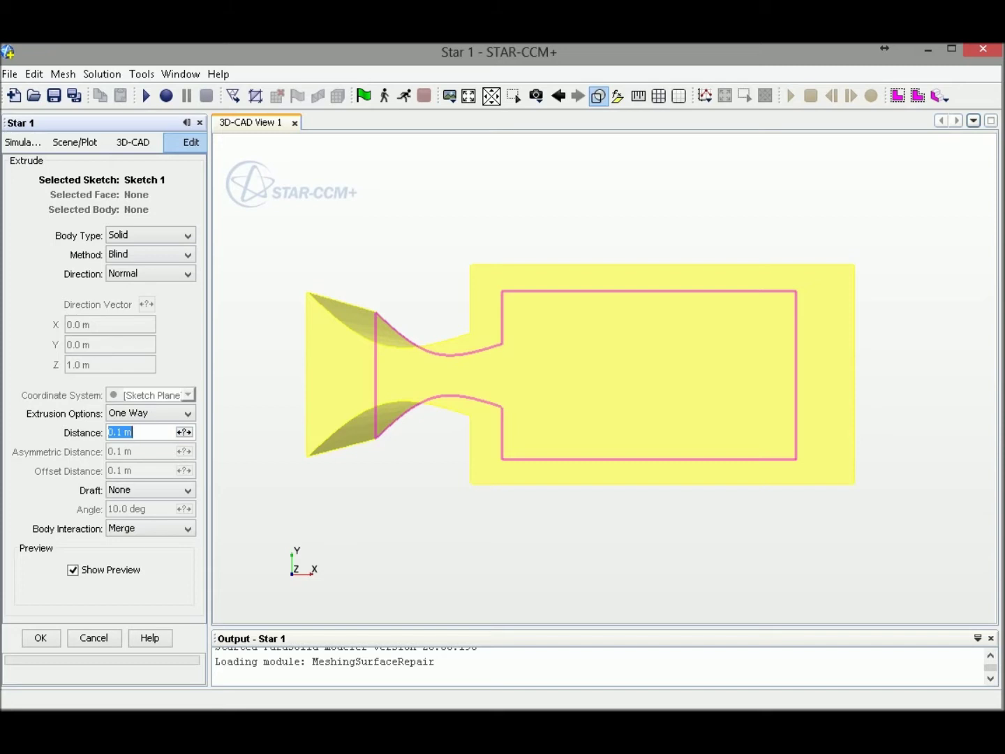
type("0.02")
key("BackSpace")
type("1")
left_click(39, 639)
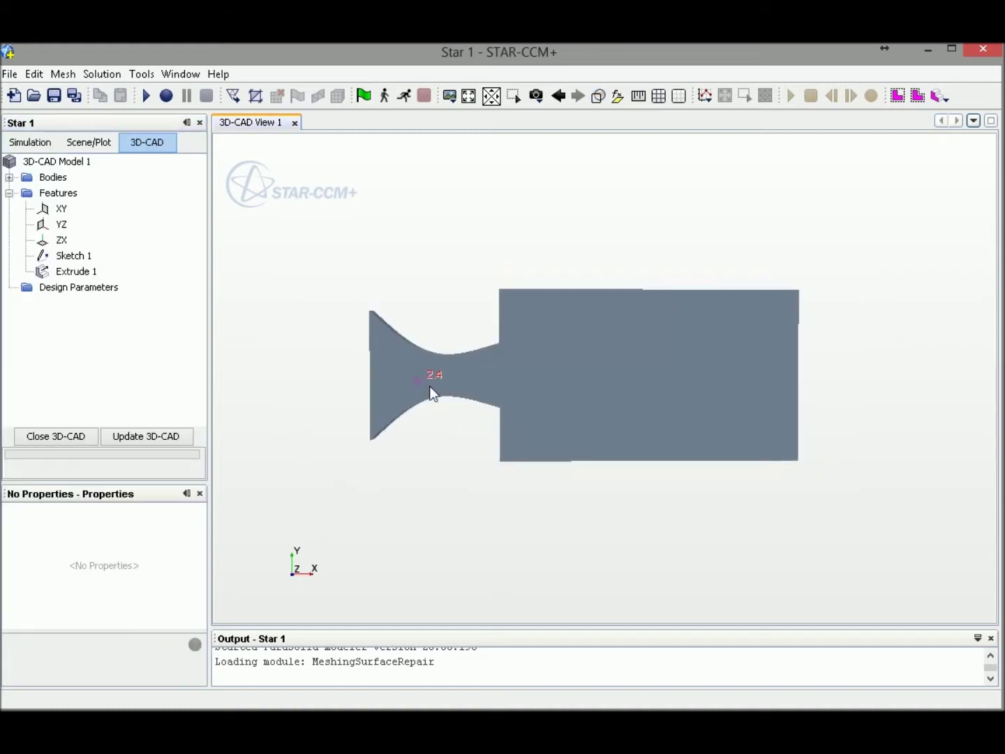
Orbit the view to inspect the thin extruded nozzle body in 3-D.
mouse_move(430, 384)
left_mouse_down()
mouse_move(666, 420)
mouse_move(575, 430)
mouse_move(267, 397)
mouse_move(539, 433)
mouse_move(628, 466)
mouse_move(620, 436)
mouse_move(688, 397)
mouse_move(457, 415)
mouse_move(552, 418)
mouse_move(451, 407)
mouse_move(723, 487)
mouse_move(572, 437)
mouse_move(582, 438)
mouse_move(432, 417)
mouse_move(515, 438)
mouse_move(351, 405)
mouse_move(587, 421)
mouse_move(608, 350)
mouse_move(611, 384)
mouse_move(529, 392)
left_mouse_up()
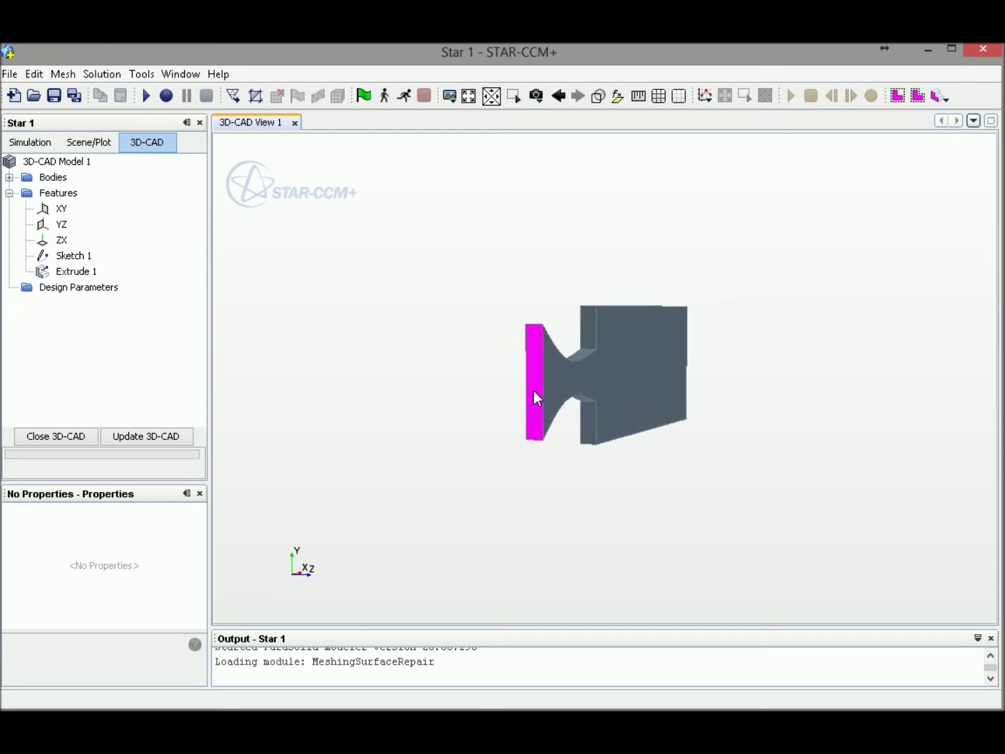
Rename the narrow entry face at the nozzle's end 'inlet'.
right_click(534, 393)
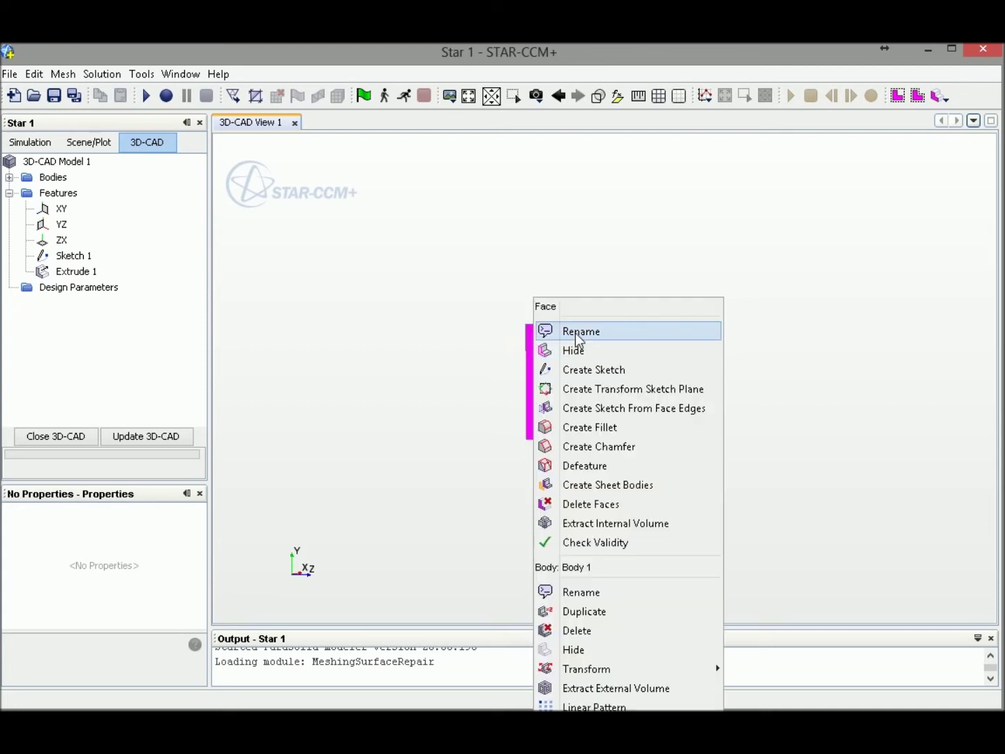
left_click(598, 335)
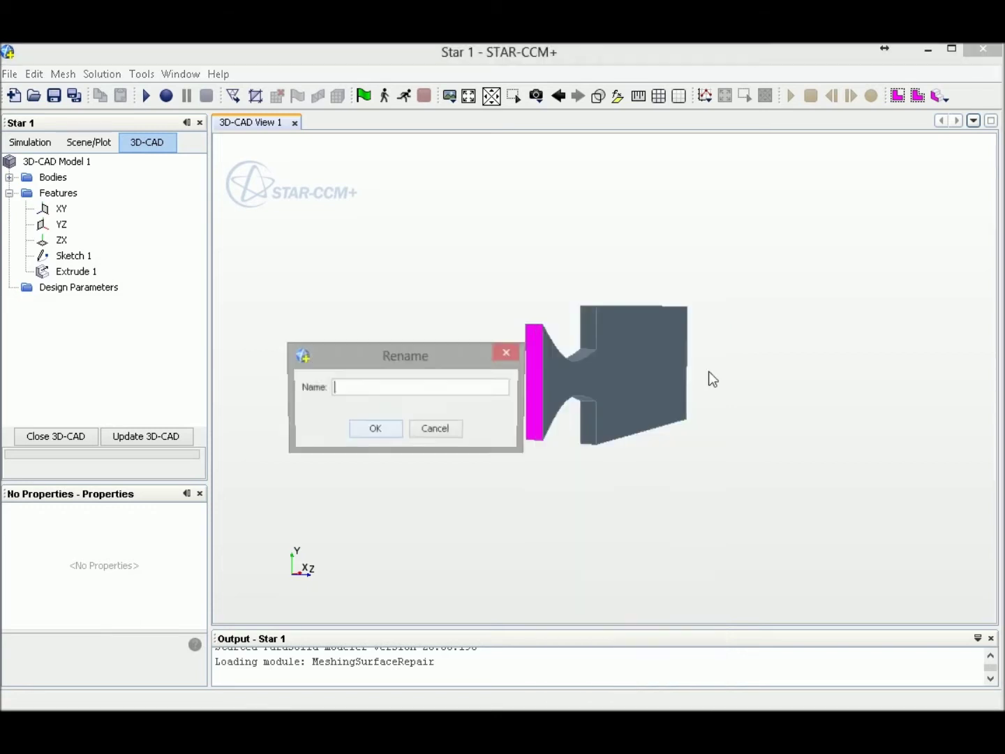
type("in")
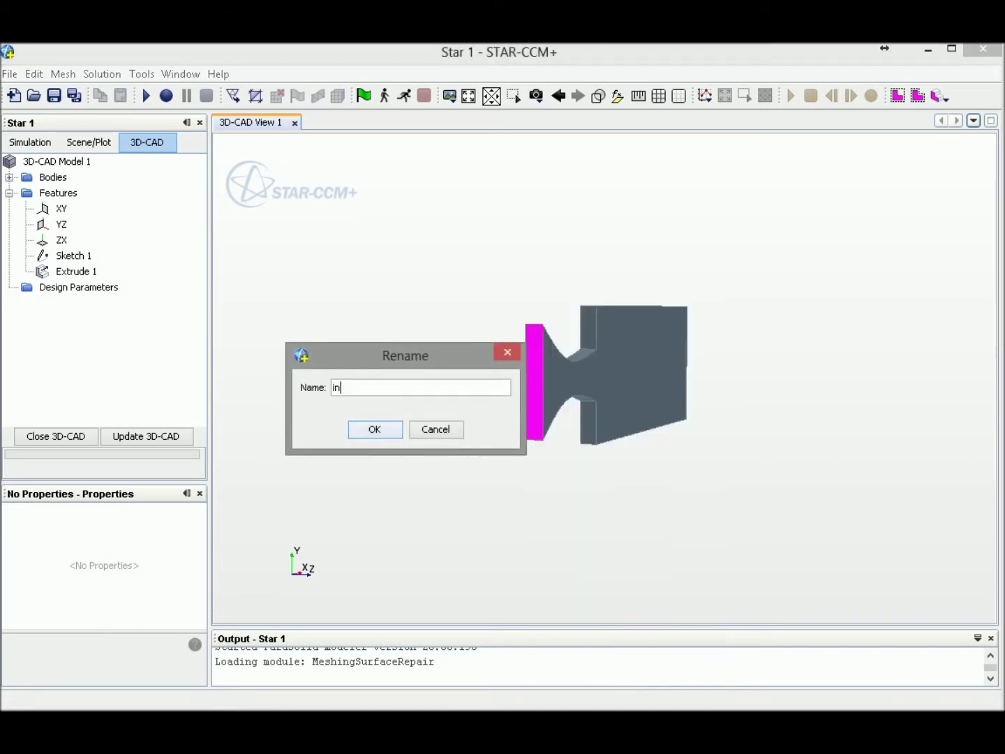
type("let")
left_click(380, 428)
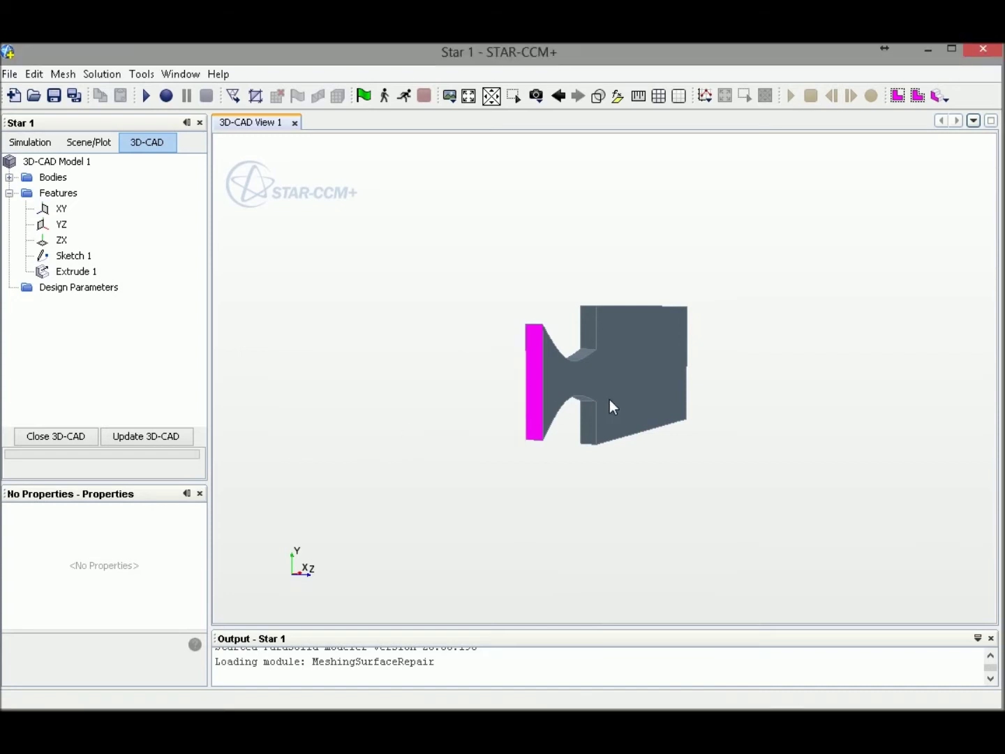
left_click_drag(609, 398, 437, 431)
Rename the three faces at the wide chamber's far end 'outlet'.
left_click_drag(722, 392, 739, 371)
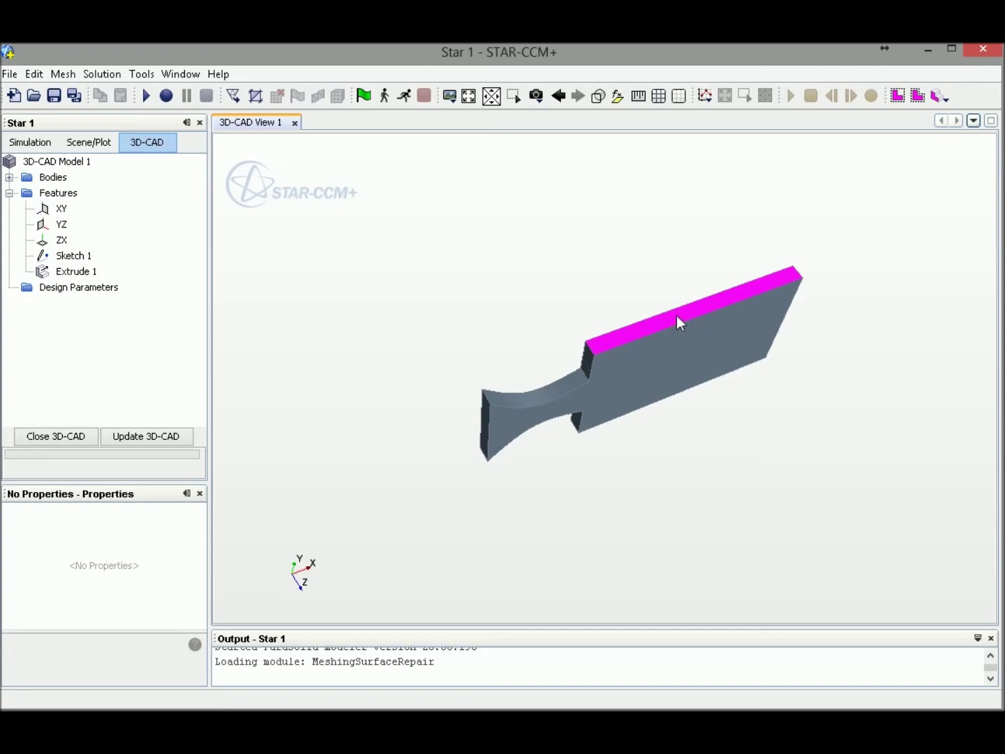
left_click_drag(732, 342, 712, 443)
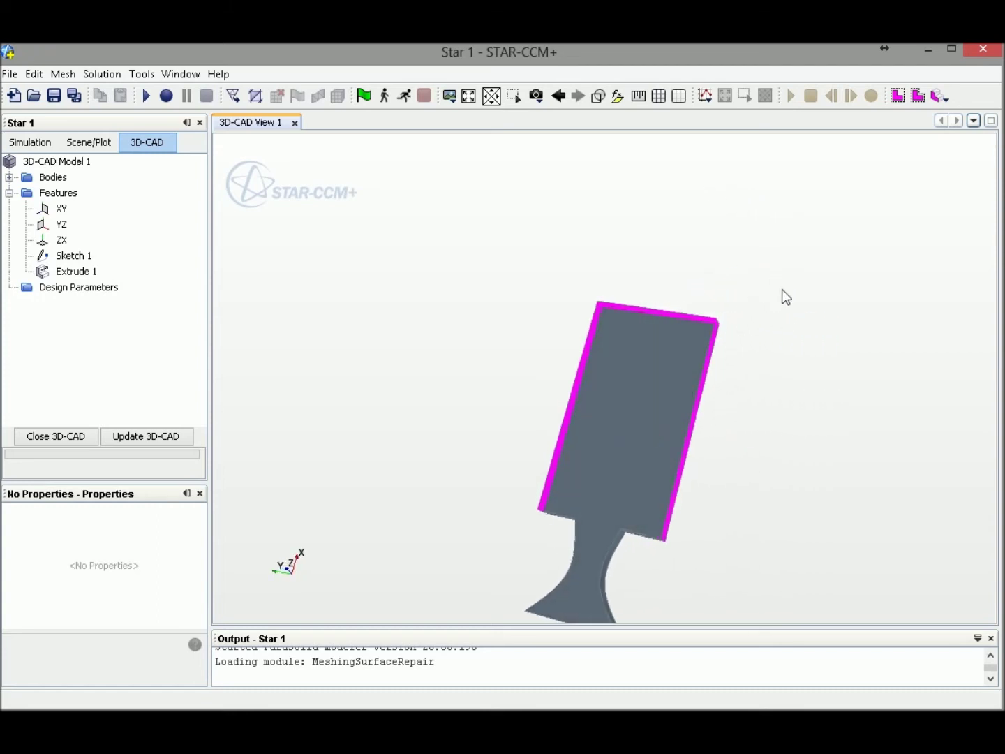
left_click_drag(783, 294, 803, 524)
middle_click_drag(728, 386, 801, 365)
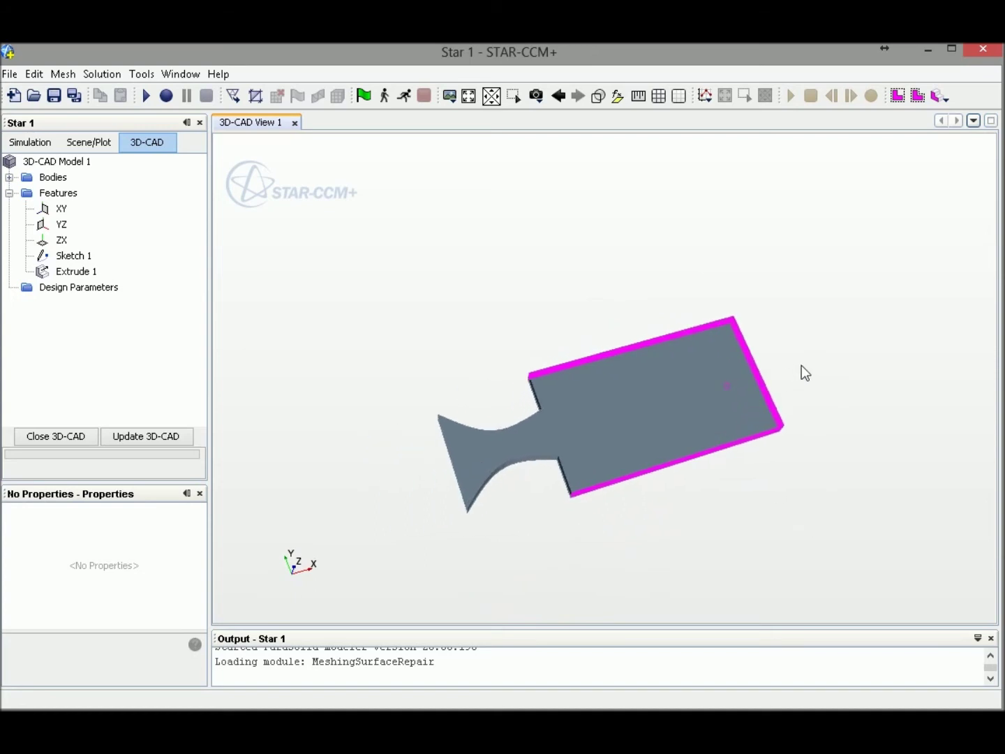
left_click_drag(823, 352, 698, 377)
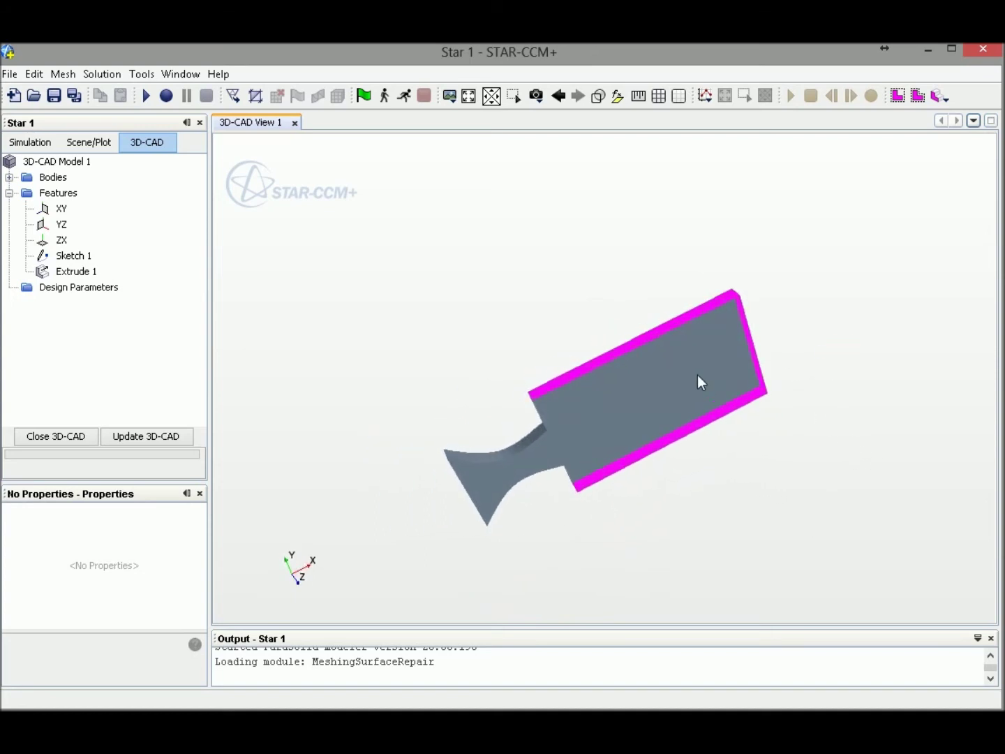
right_click(631, 344)
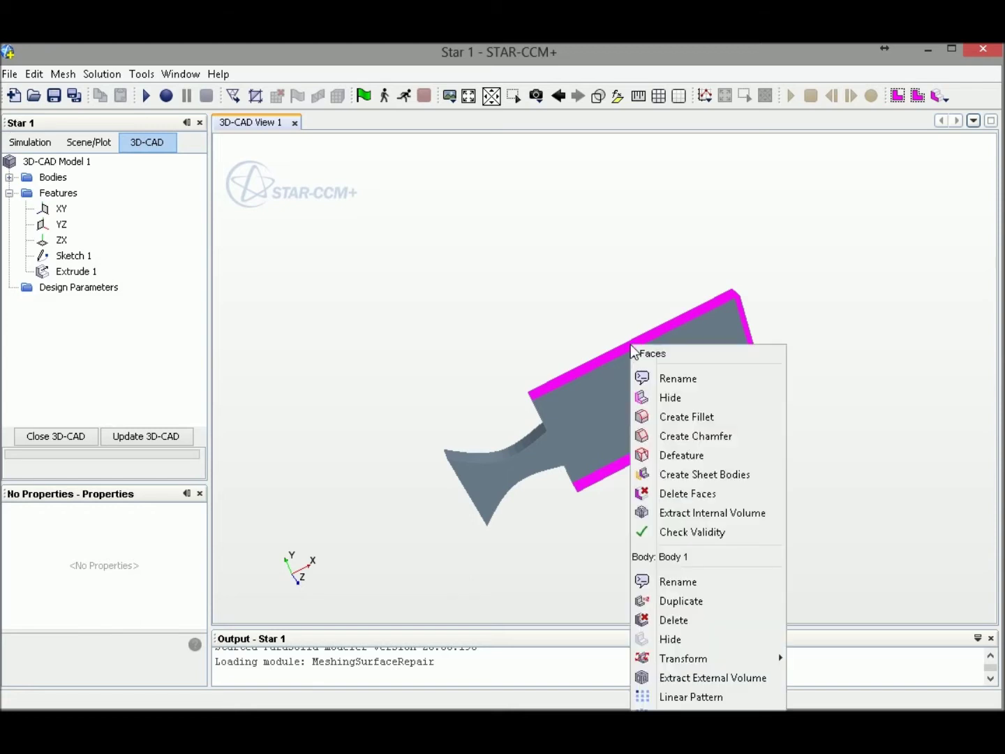
left_click(678, 381)
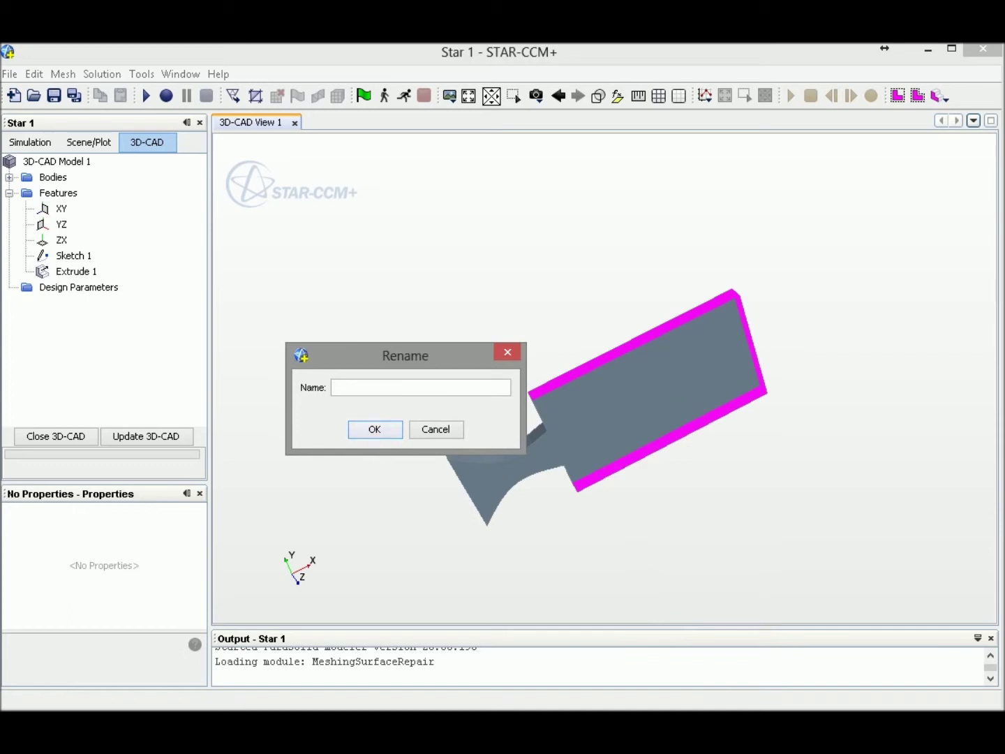
type("outlet")
left_click(381, 430)
Select the upper and lower curved throat faces and rename them 'Nozzle_walls'.
mouse_move(529, 468)
left_mouse_down()
mouse_move(558, 474)
mouse_move(515, 453)
left_mouse_up()
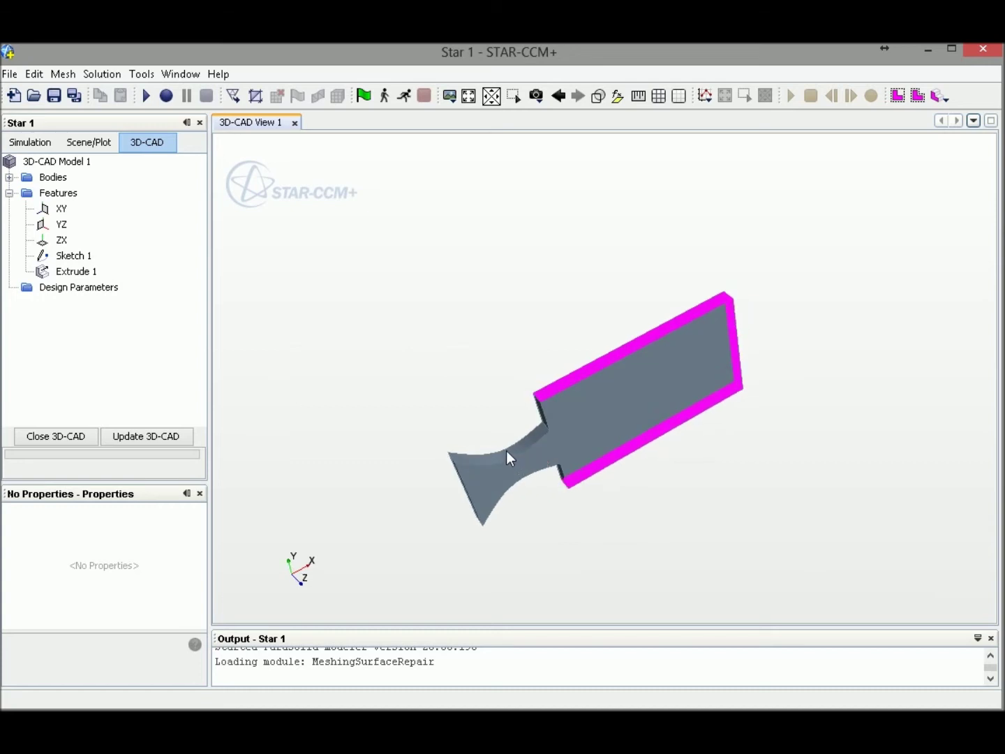
left_click(506, 455)
left_click_drag(516, 476, 528, 530)
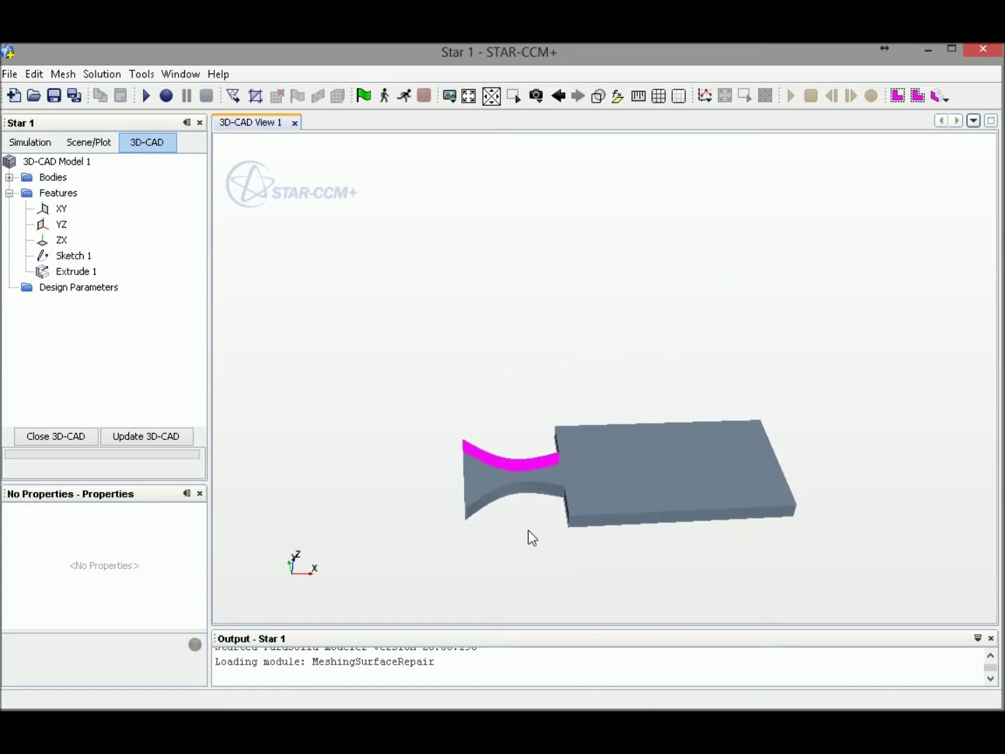
left_click(522, 487, "ctrl")
left_click_drag(521, 479, 506, 414)
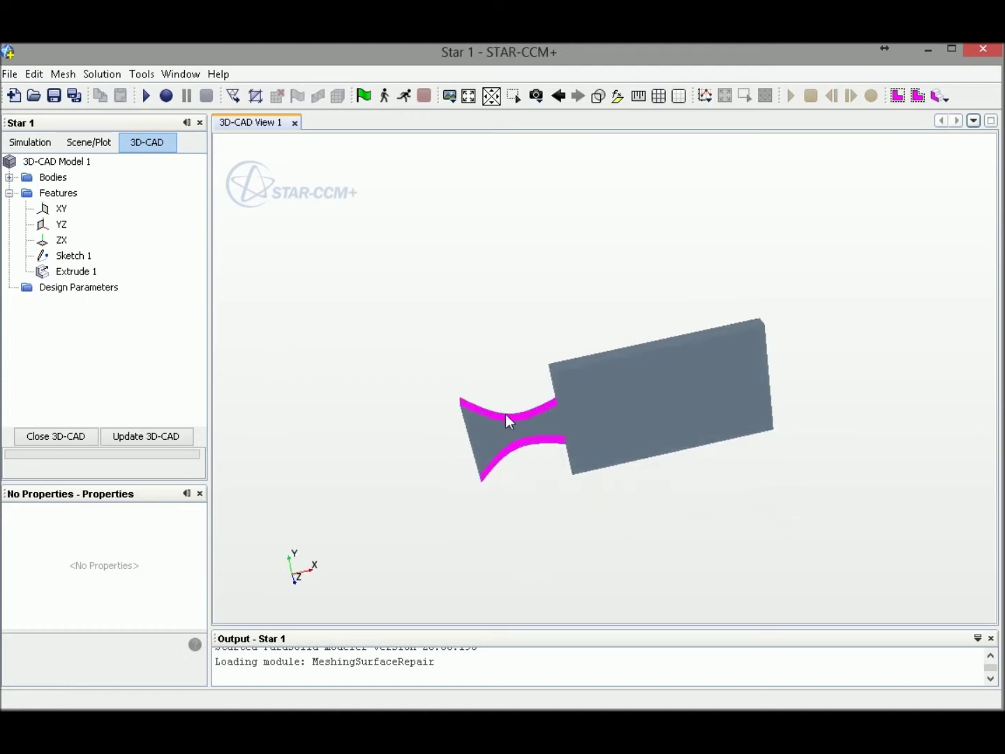
right_click(513, 418)
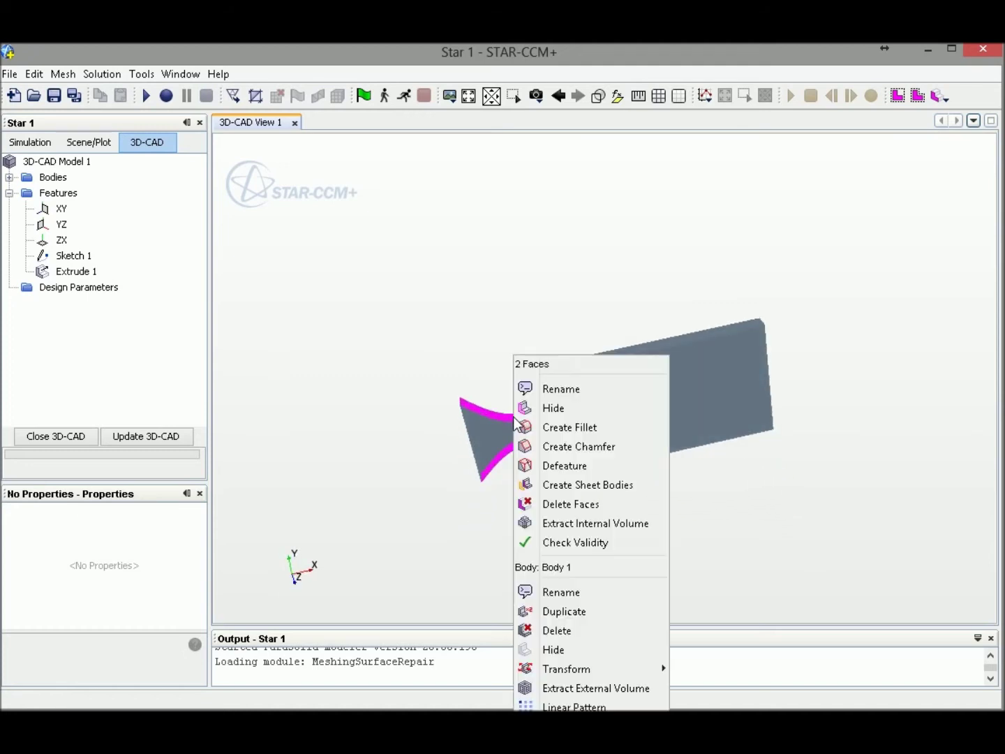
left_click(562, 390)
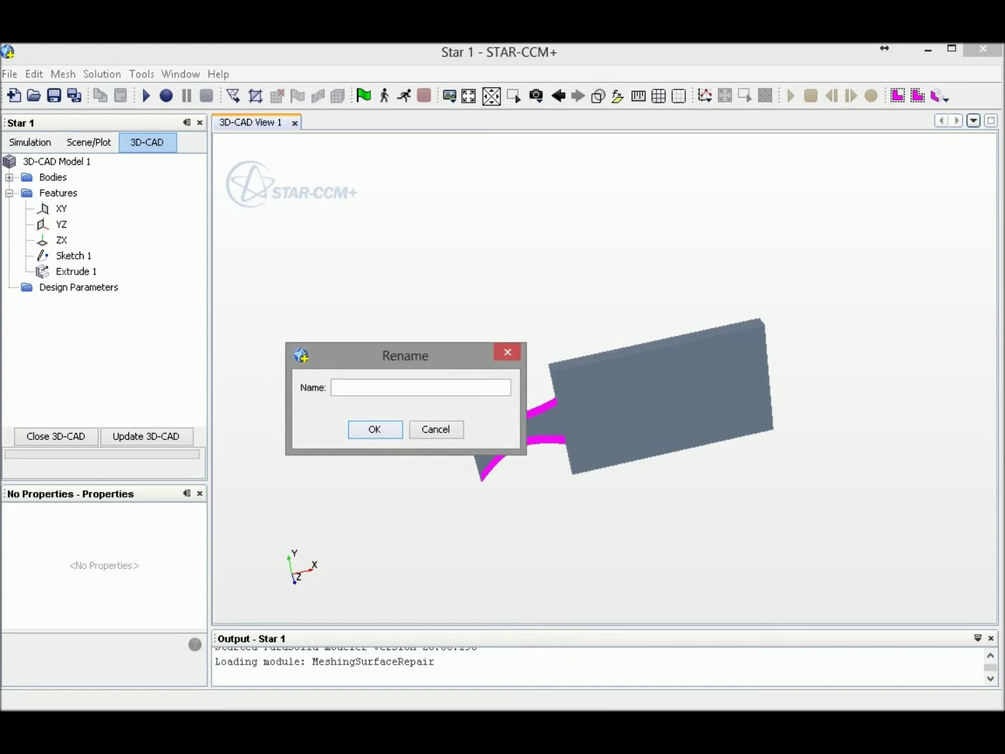
type("Nozzle_walls")
key("Return")
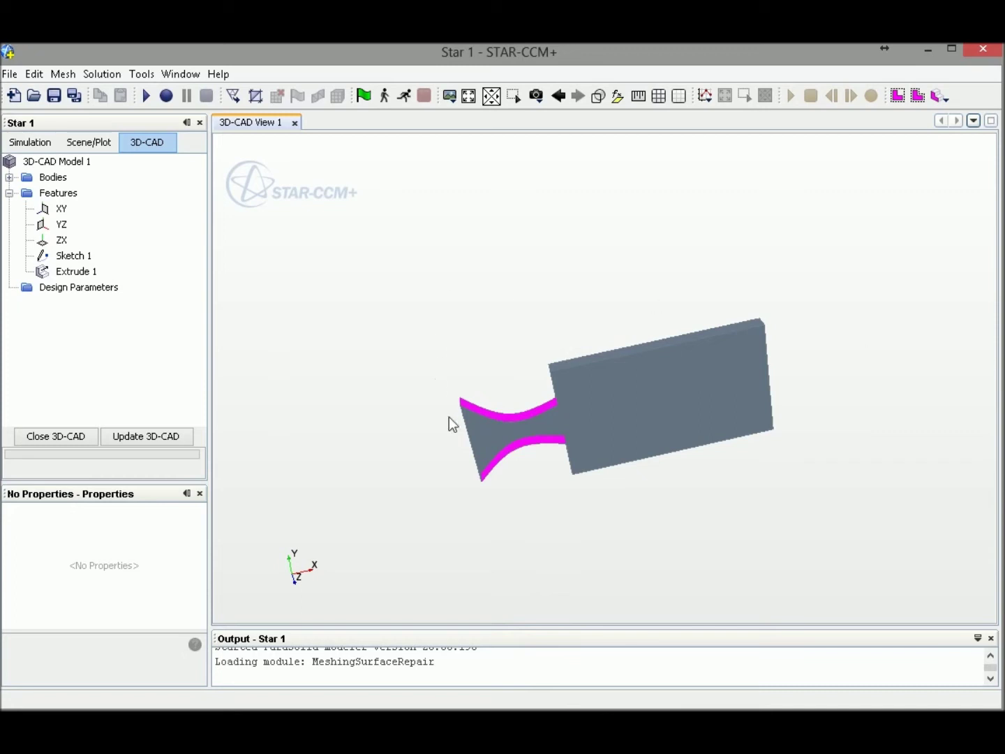
left_click_drag(450, 418, 639, 429)
Rename the two short step faces between throat and chamber 'Wall'.
left_click_drag(509, 415, 527, 462)
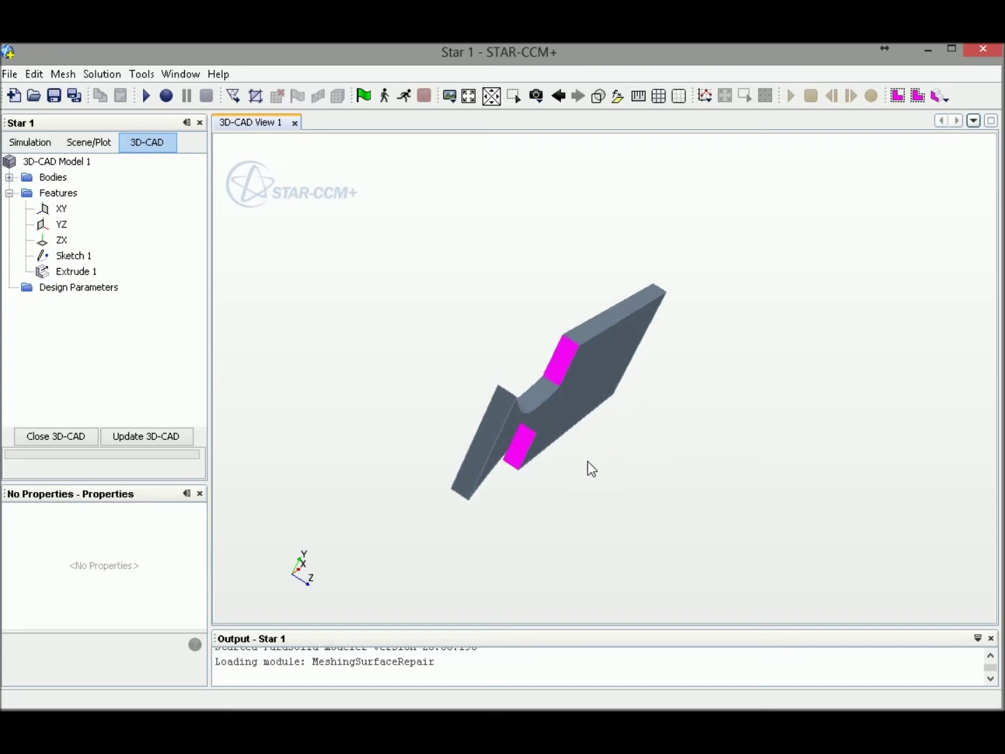
left_click_drag(587, 463, 575, 449)
right_click(521, 451)
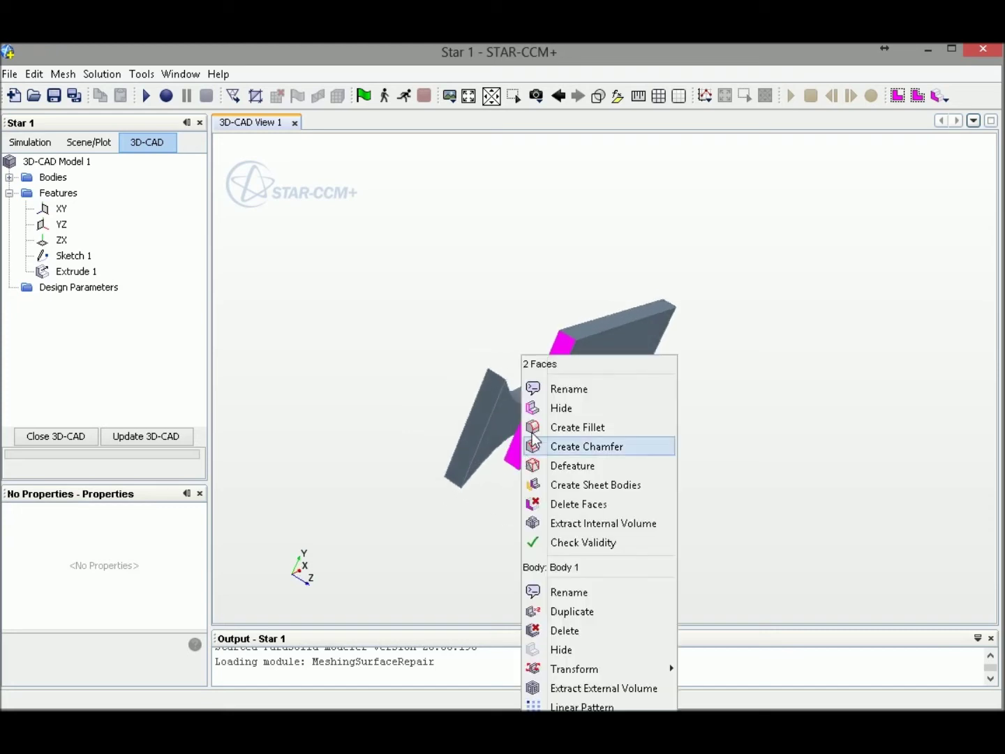
left_click(567, 388)
type("Wall")
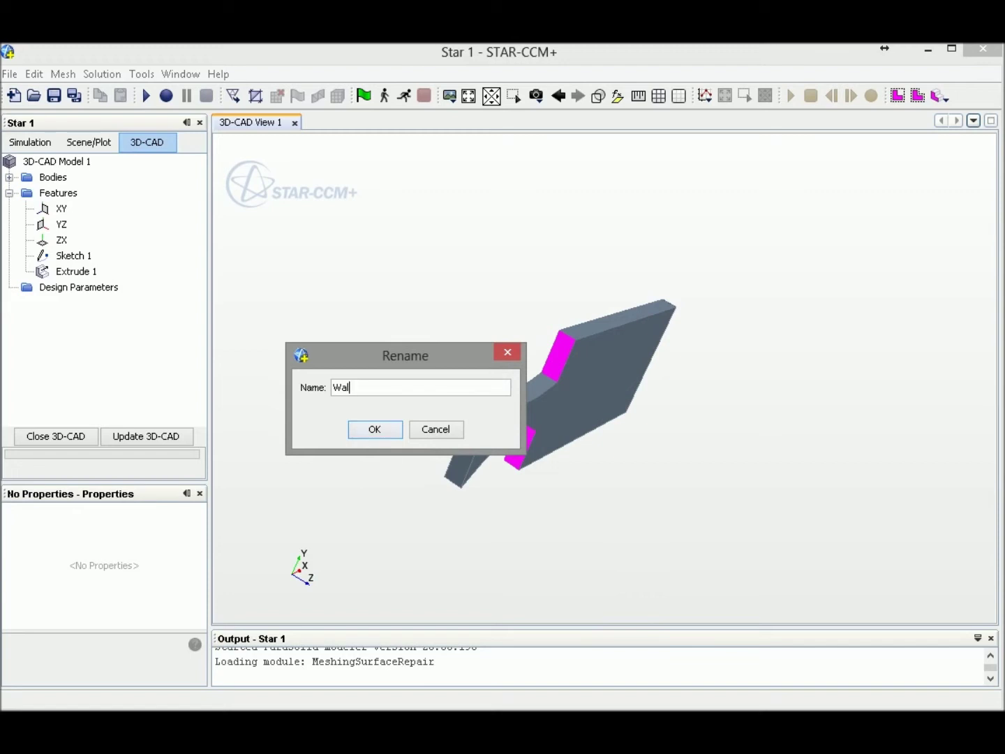
key("Return")
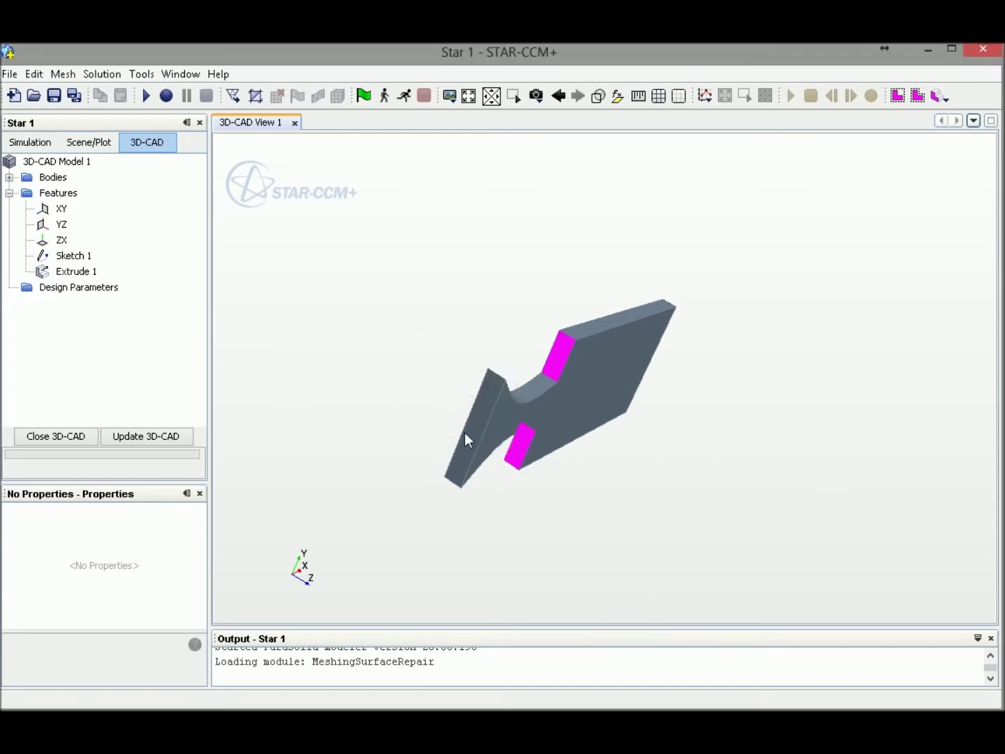
left_click_drag(634, 400, 690, 447)
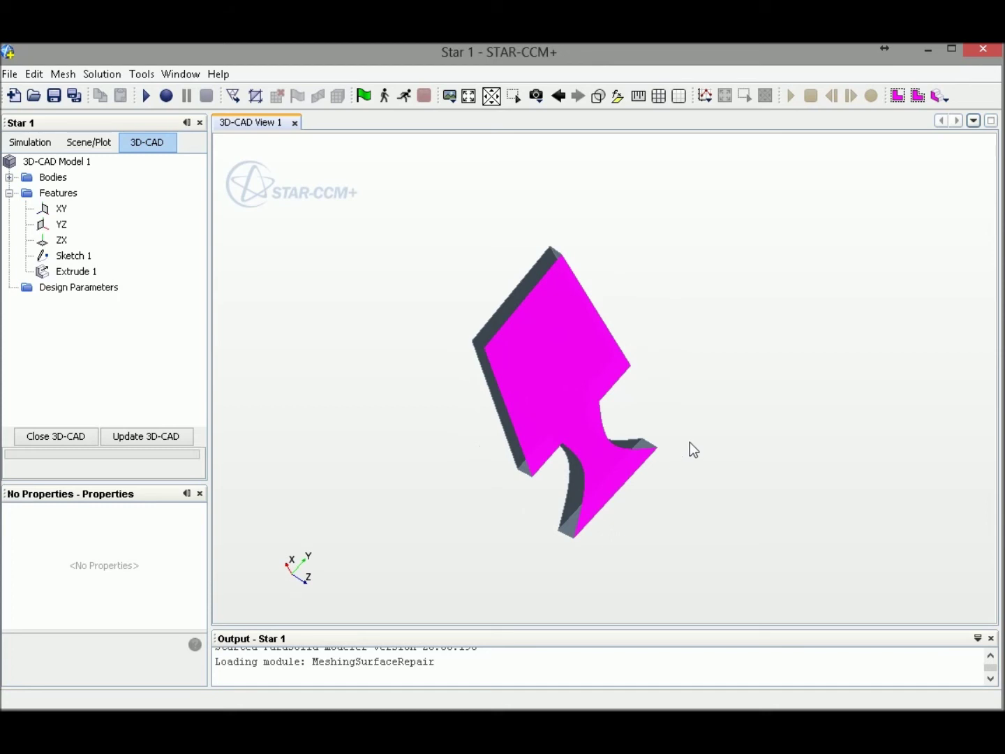
Rename the two large flat side faces 'Symmatry_plane' and exit 3D-CAD.
right_click(536, 396)
left_click(580, 395)
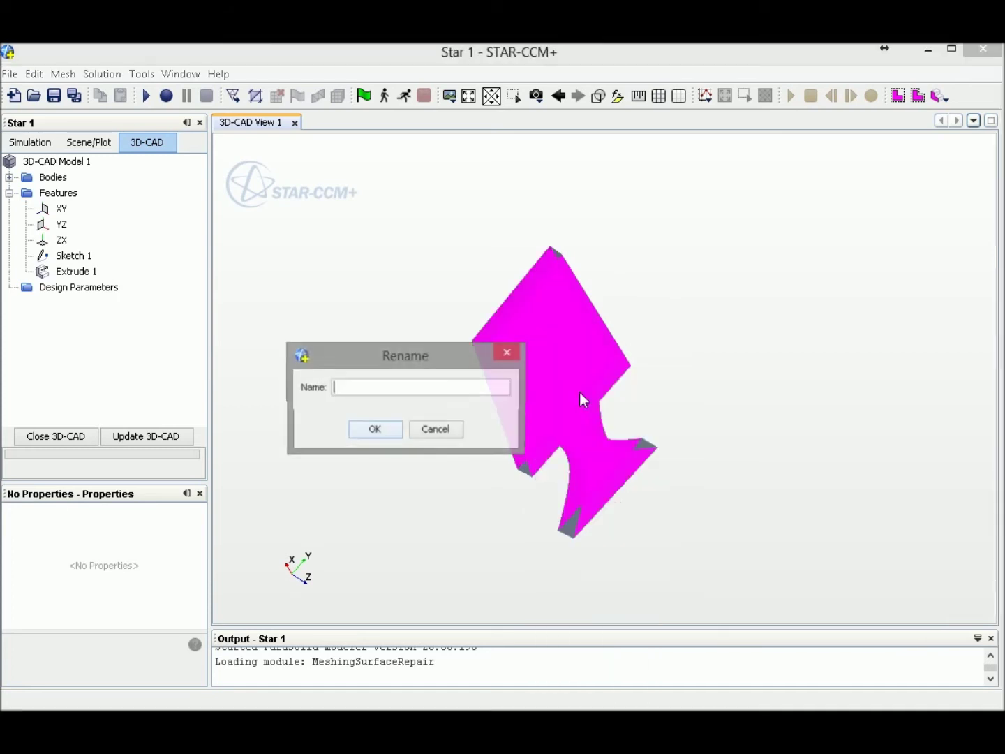
type("Sy")
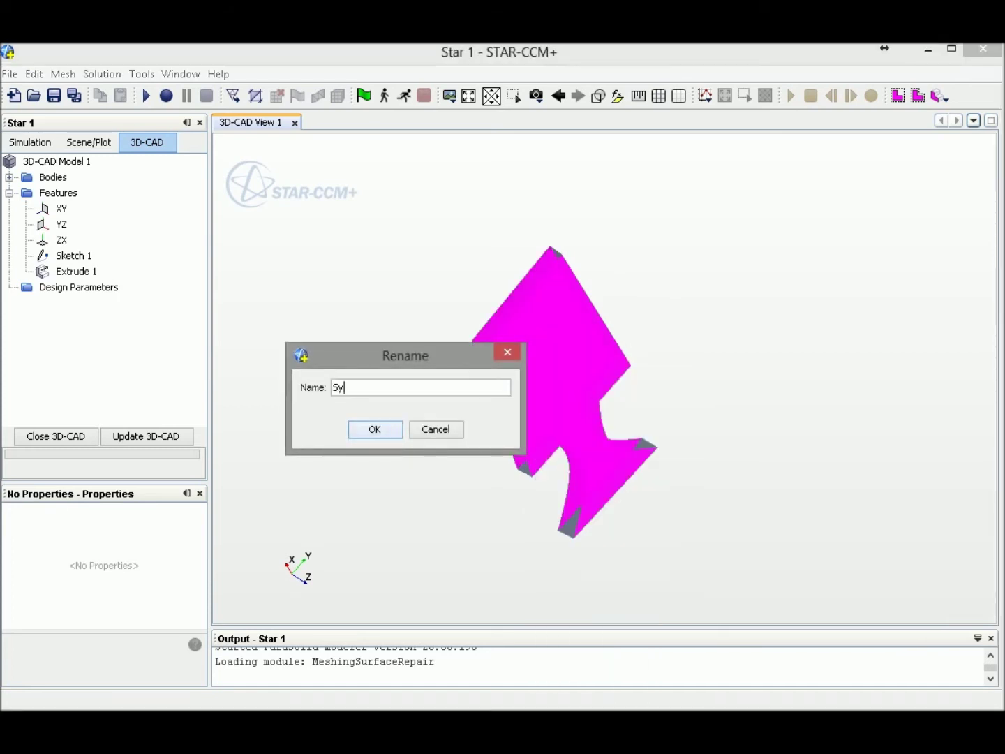
type("mmatry_plane")
key("Return")
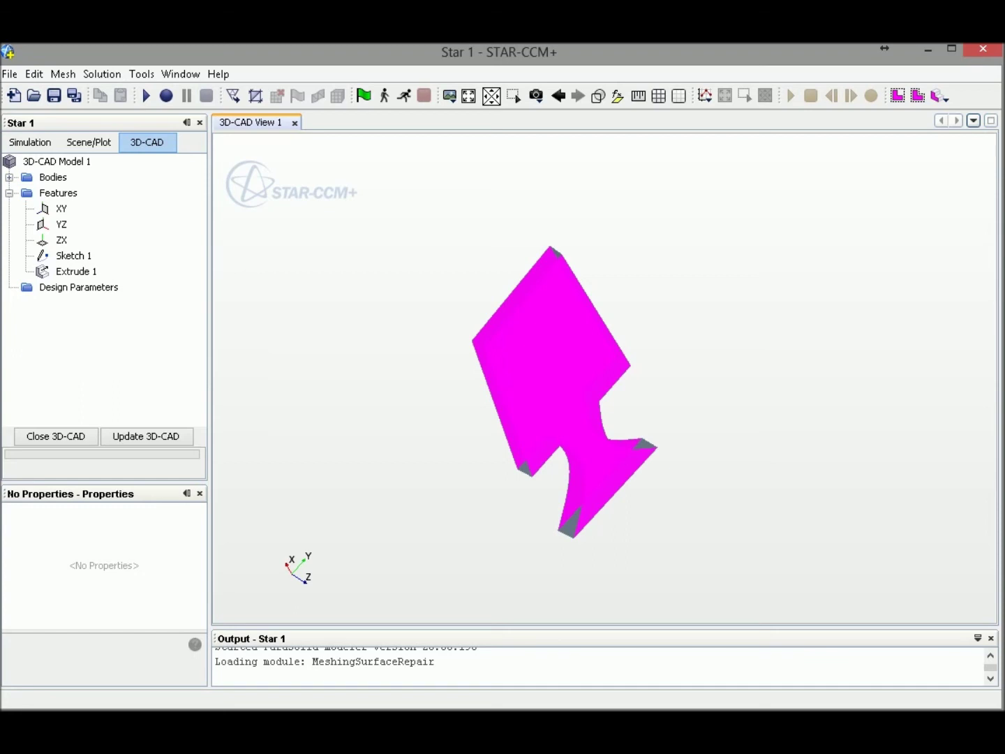
left_click(48, 439)
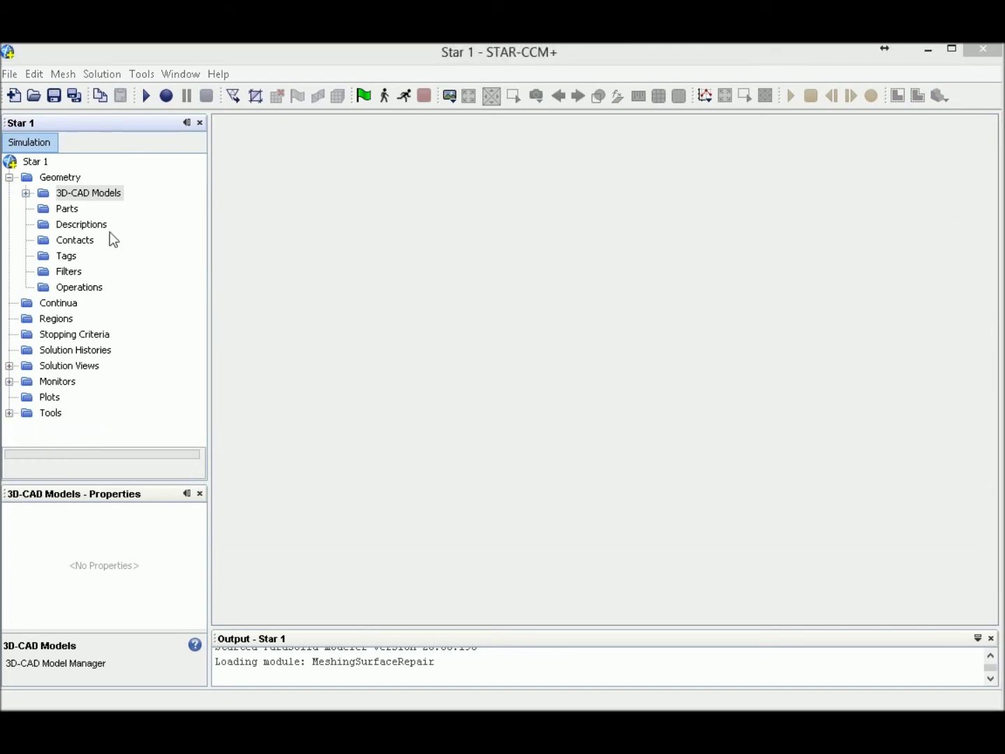
Create geometry part Body 1 from 3D-CAD Model 1 with default part creation options.
left_click(26, 193)
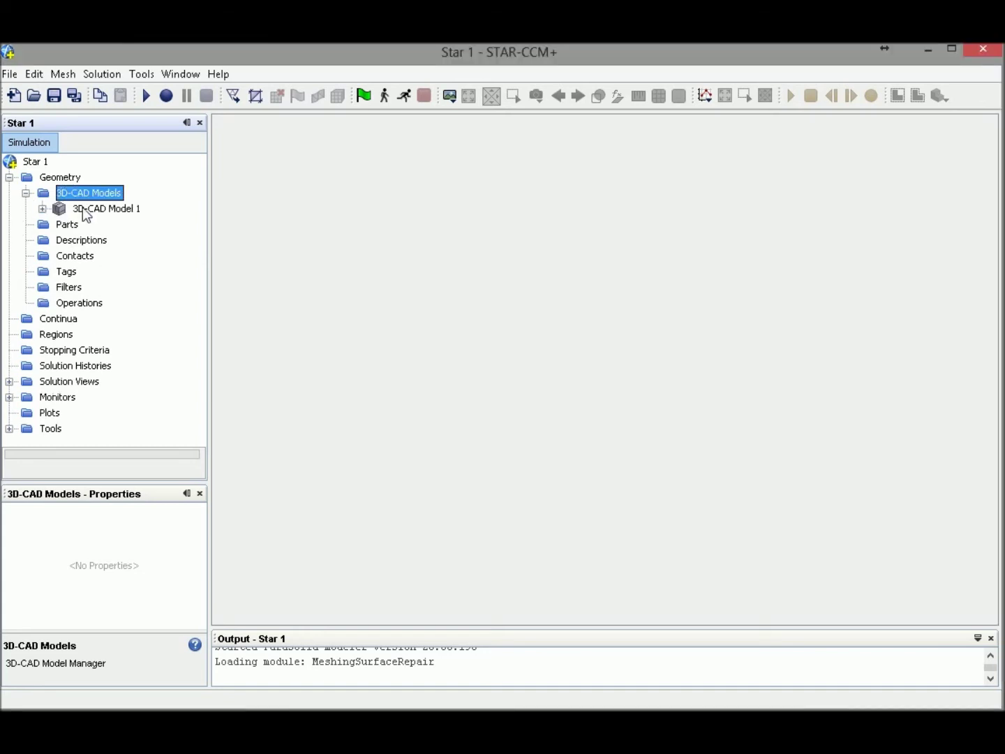
left_click(83, 207)
right_click(82, 207)
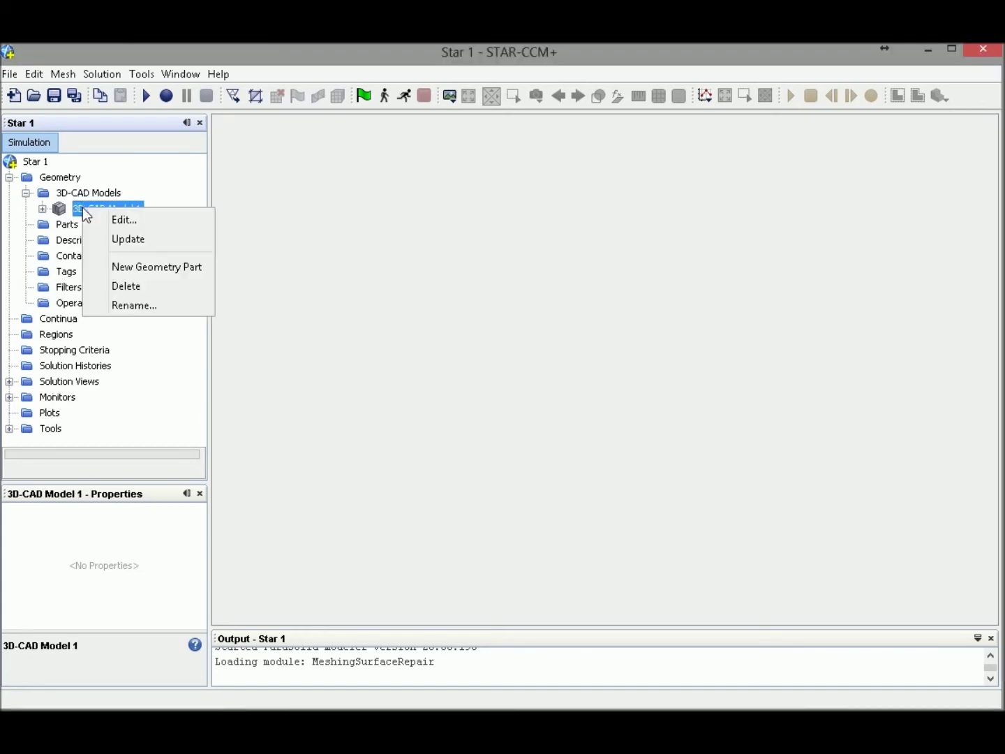
left_click(167, 271)
left_click(511, 508)
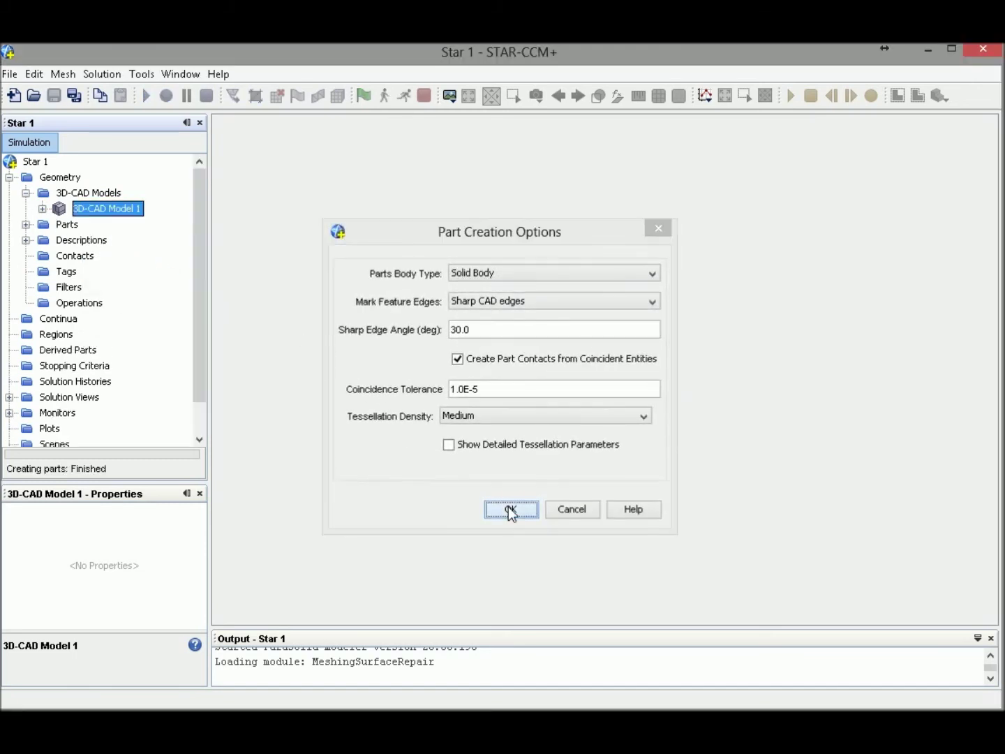
left_click(25, 193)
left_click(26, 208)
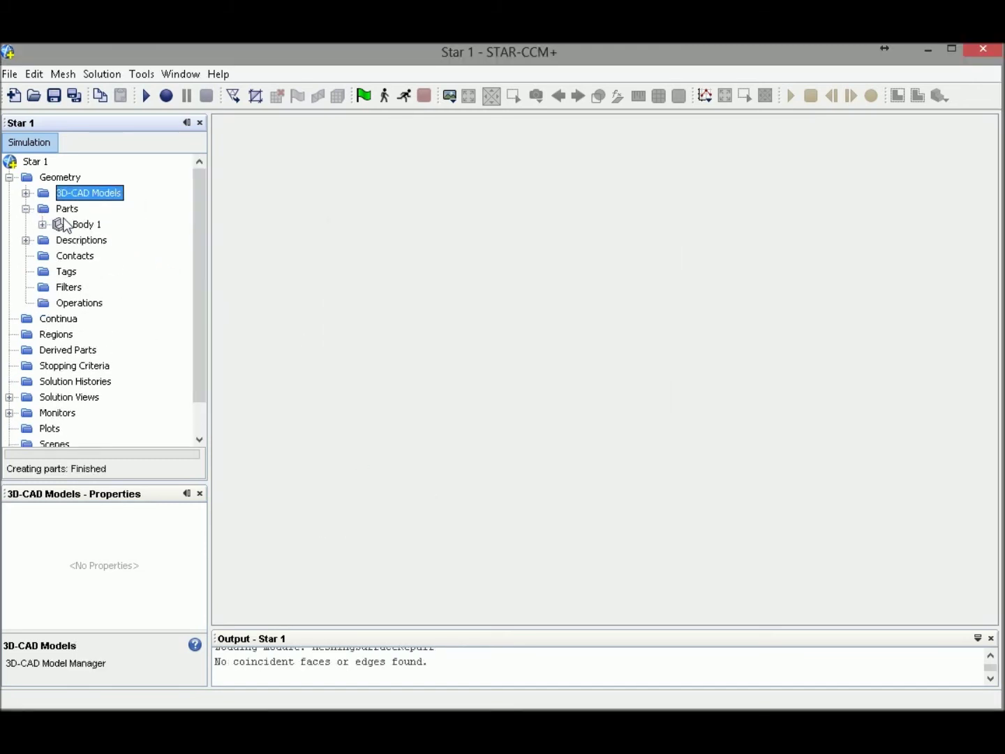
left_click(450, 97)
Display the nozzle in a new geometry scene and expand Body 1's Surfaces.
left_click(478, 121)
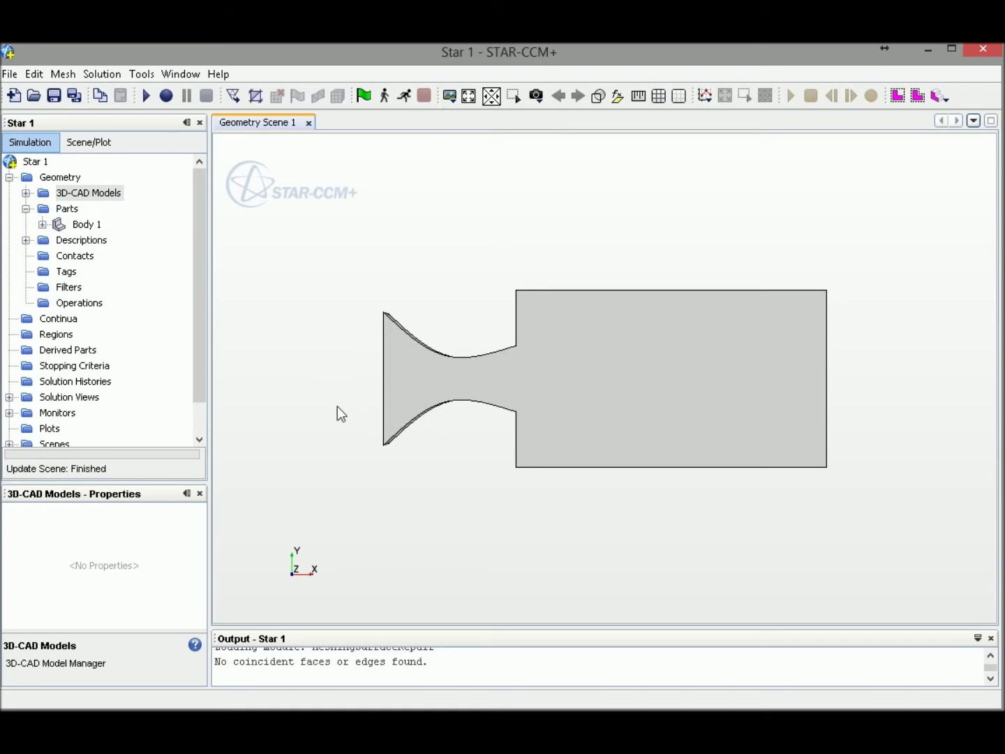
mouse_move(349, 325)
left_mouse_down()
mouse_move(431, 349)
mouse_move(411, 353)
left_mouse_up()
left_click(42, 224)
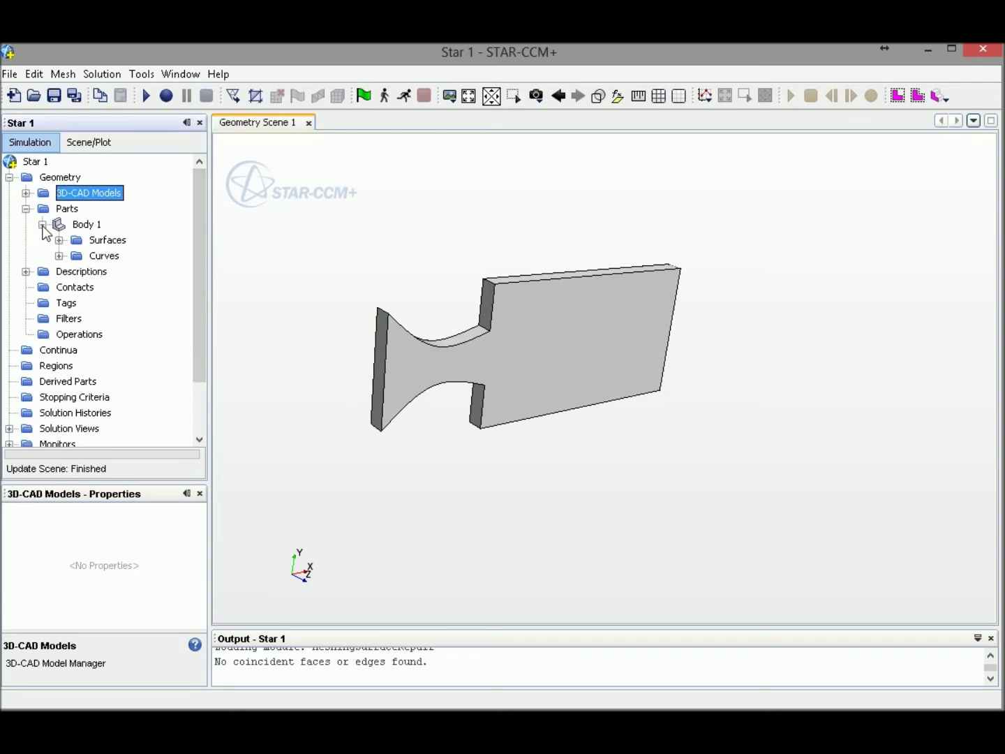
left_click(59, 240)
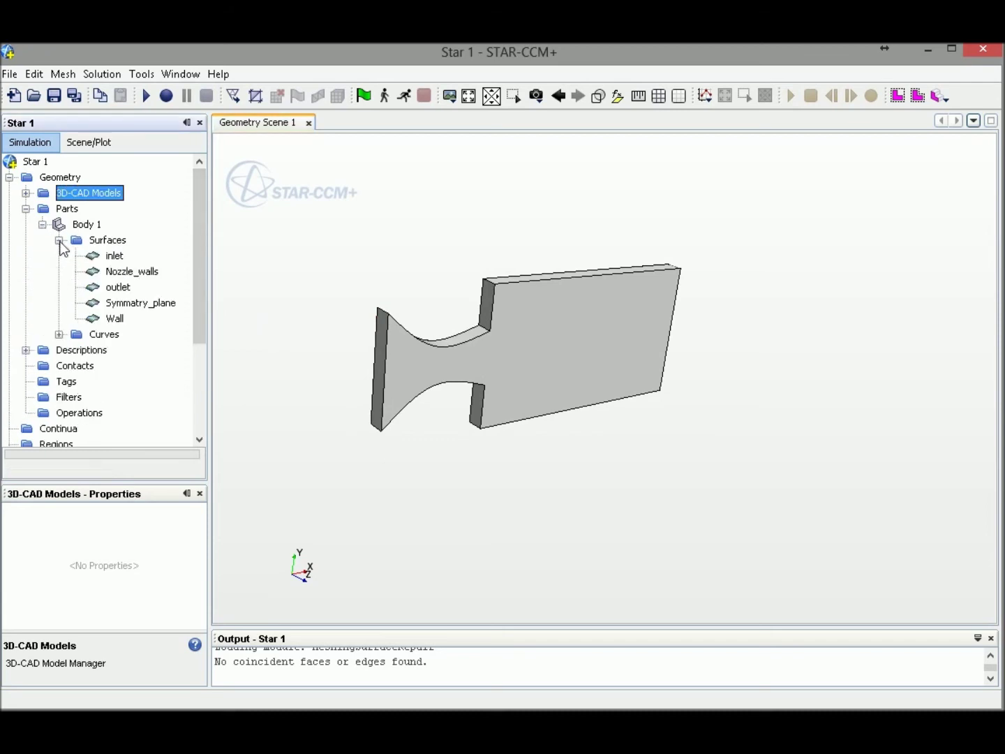
Highlight inlet, Nozzle_walls, outlet, Symmatry_plane and Wall in turn, then select Body 1.
left_click(115, 257)
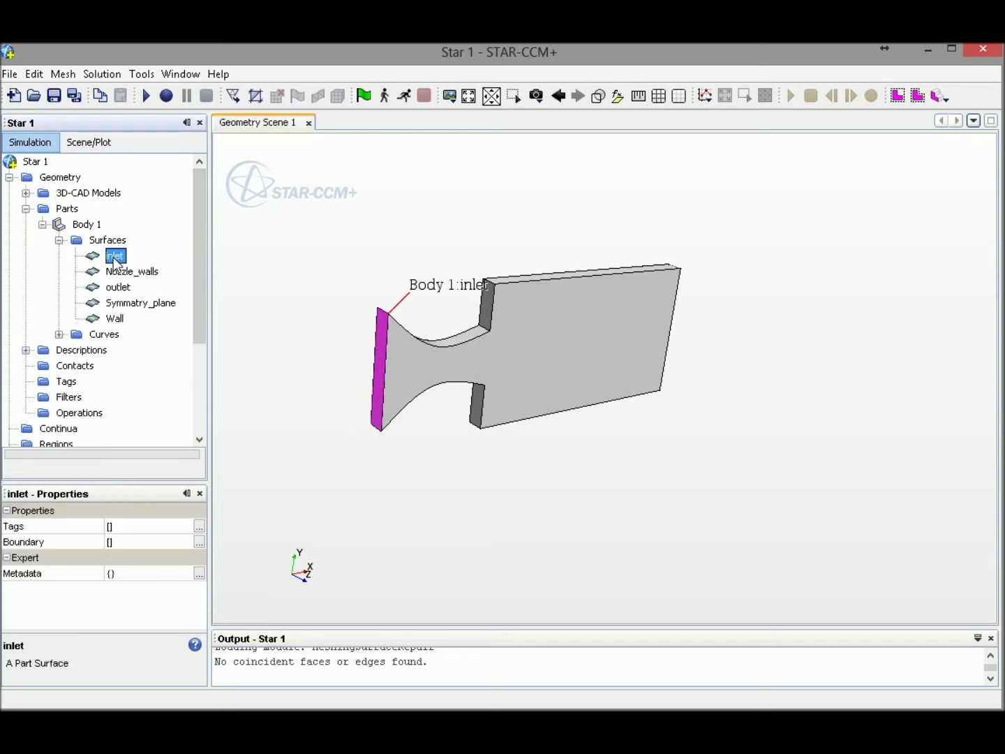
left_click(121, 274)
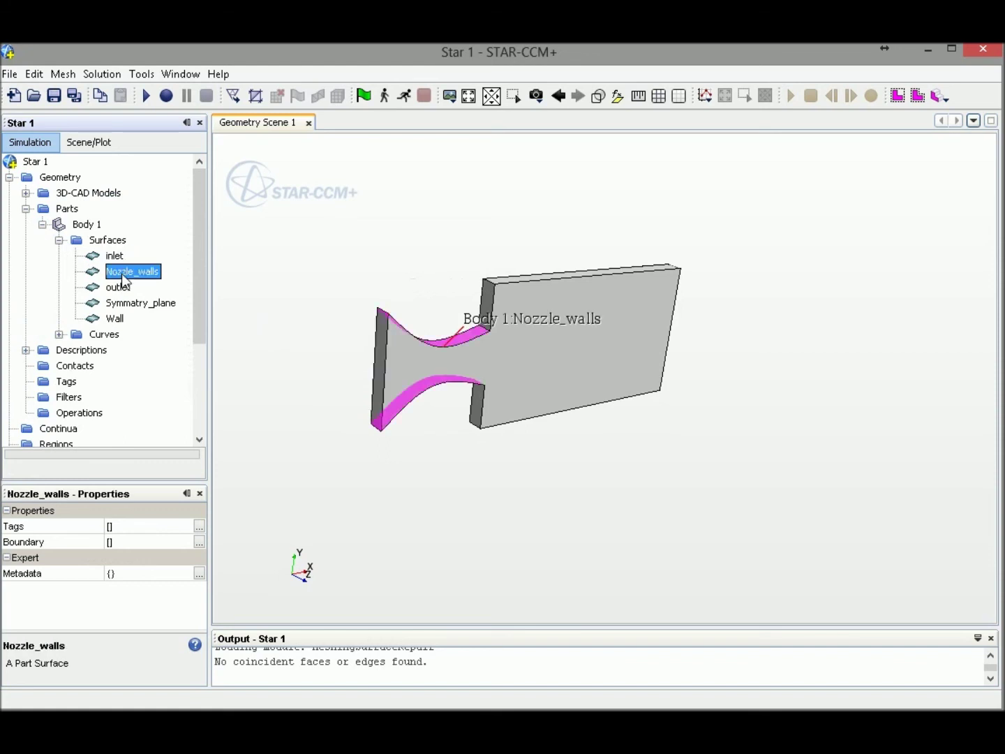
left_click(120, 289)
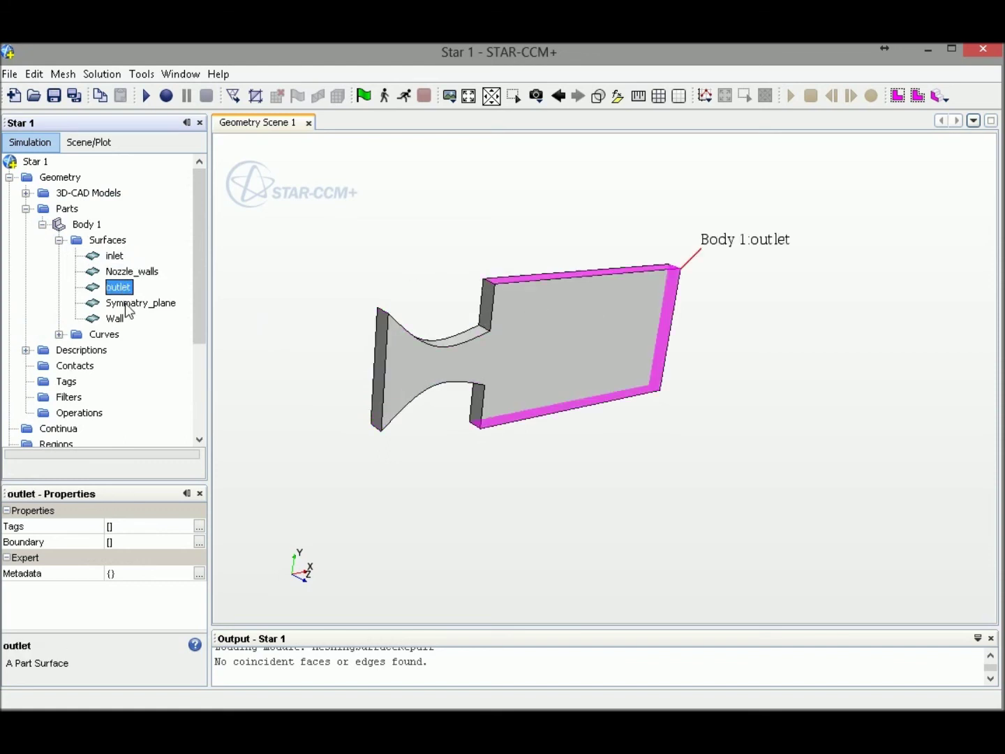
left_click(126, 306)
left_click(117, 320)
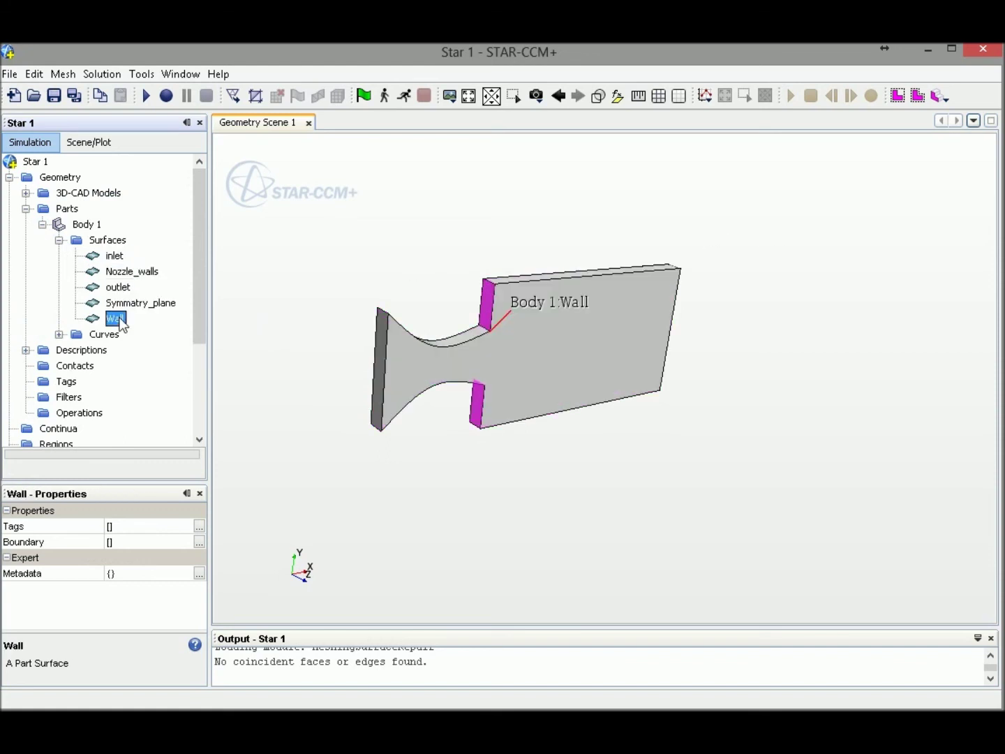
left_click_drag(545, 407, 506, 401)
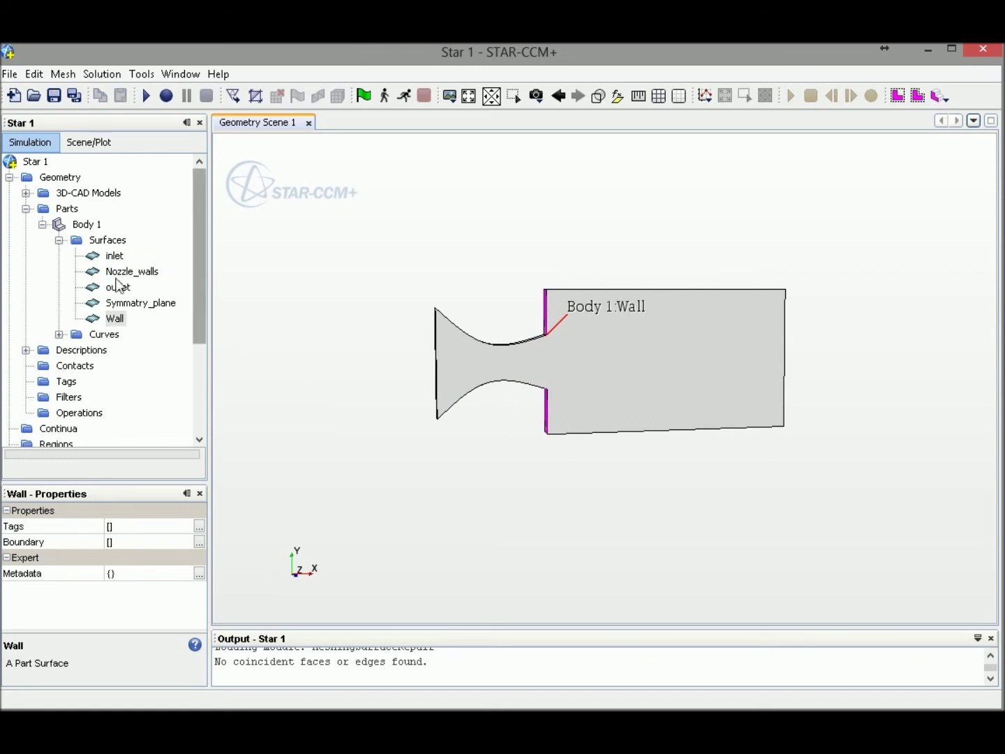
left_click(79, 228)
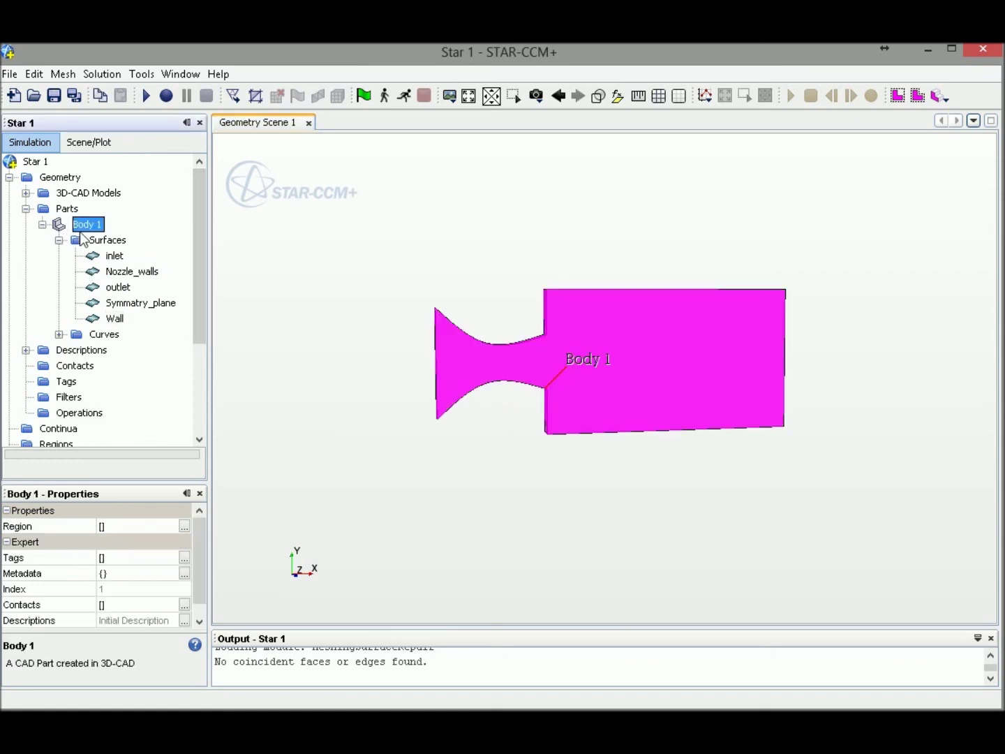
Assign Body 1 to a single region using 'Create a Boundary for Each Part Surface'.
right_click(89, 230)
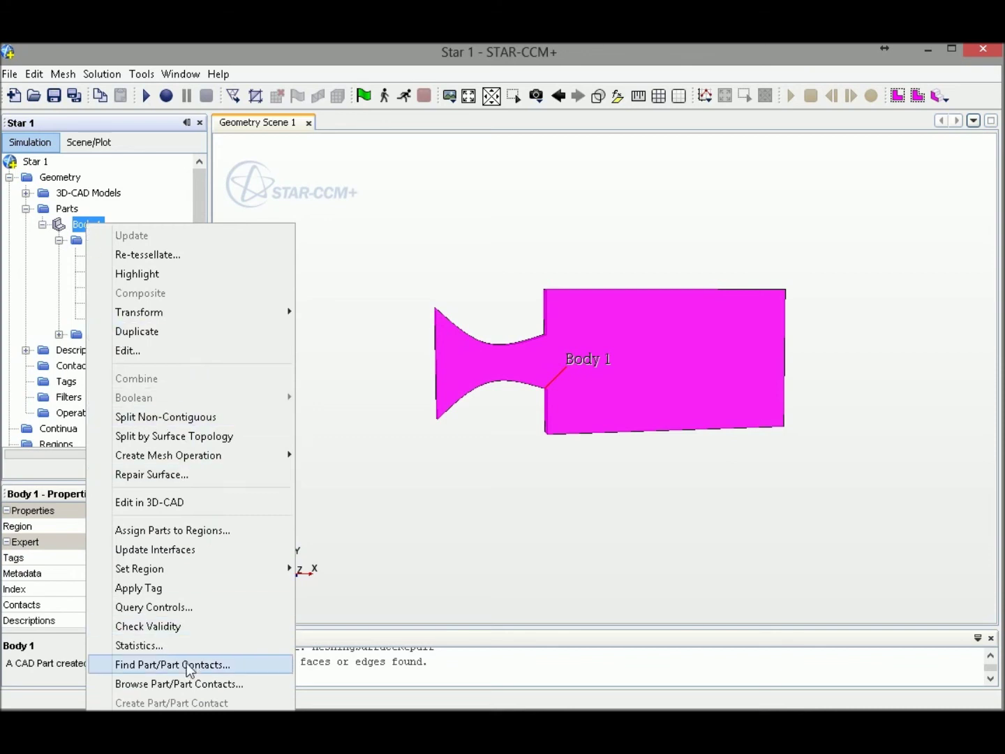
left_click(173, 536)
left_click(281, 539)
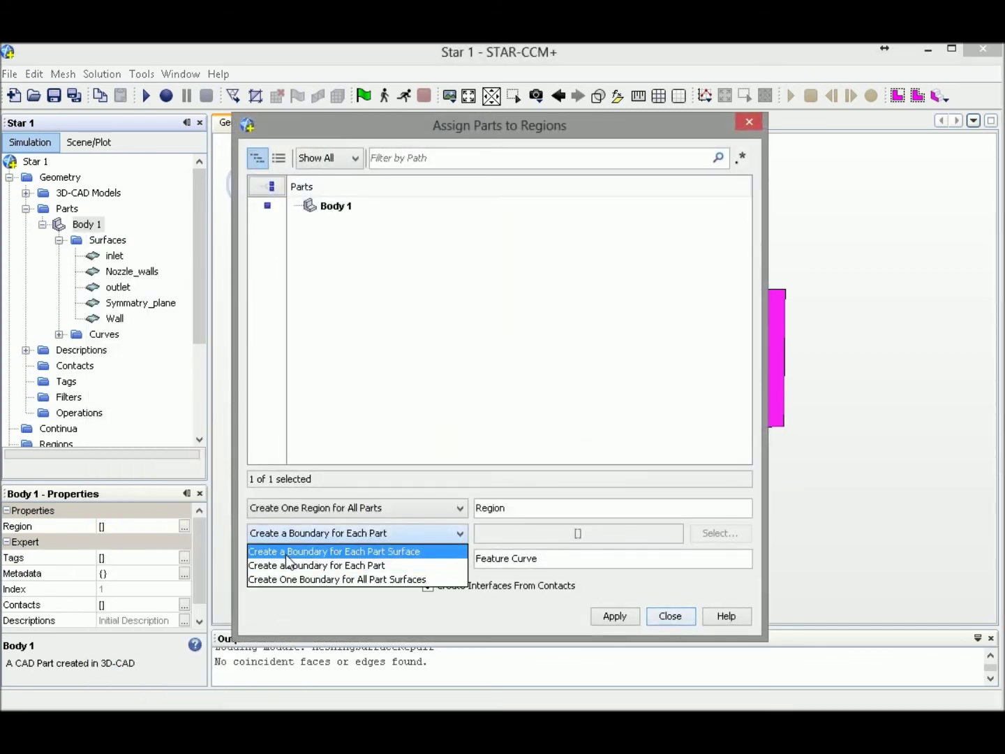
left_click(312, 553)
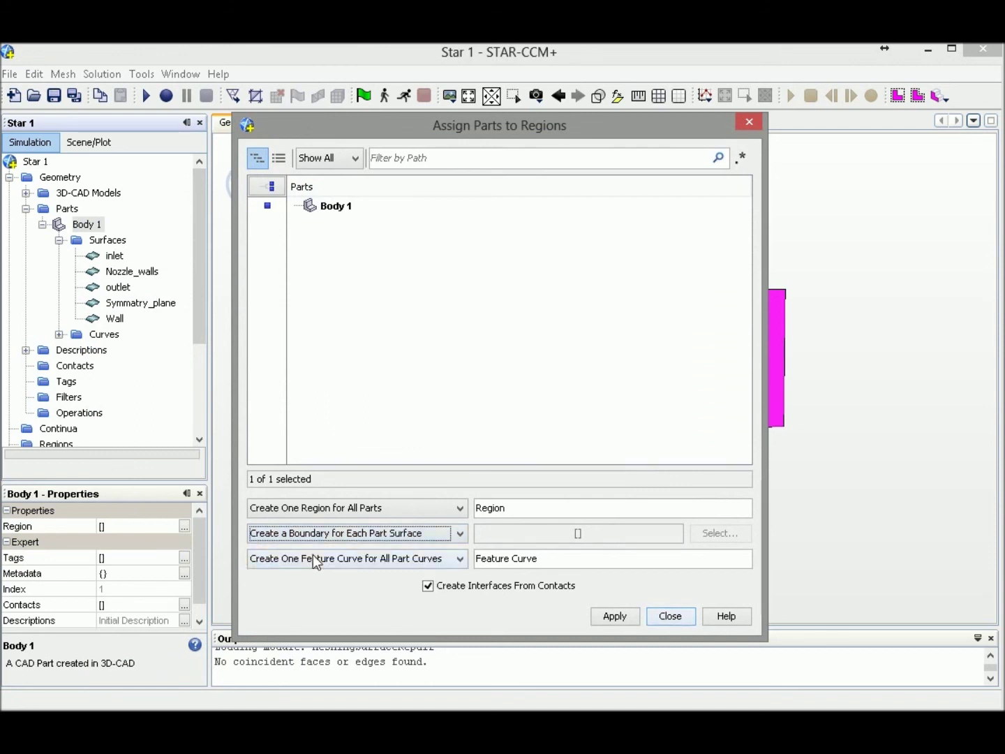
left_click(615, 617)
left_click(669, 618)
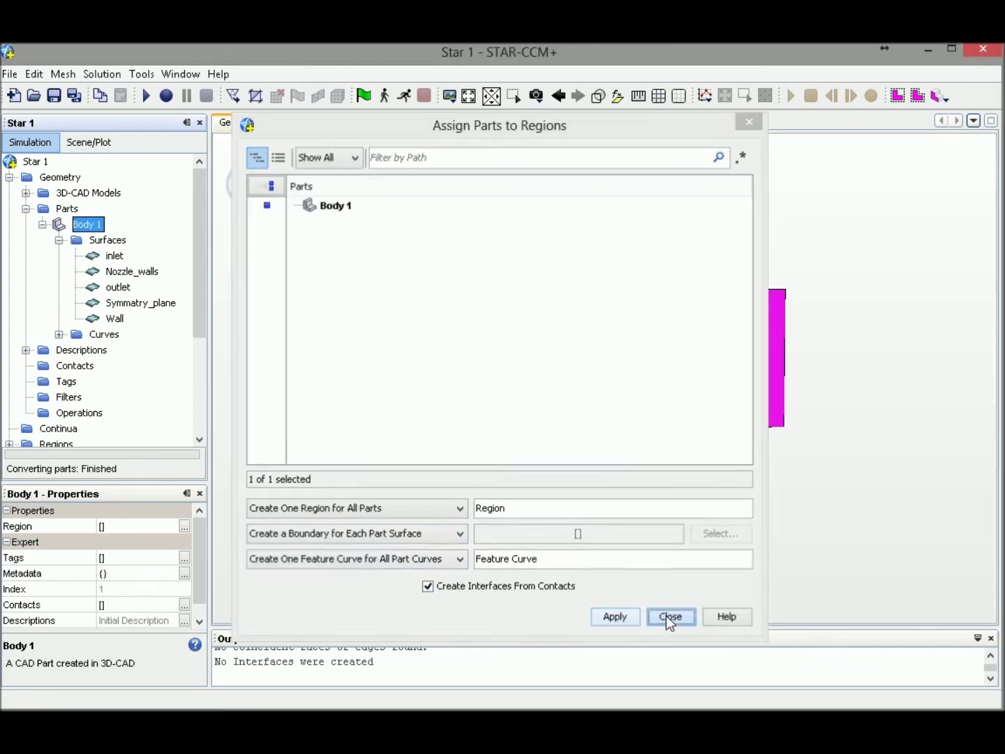
left_click(9, 178)
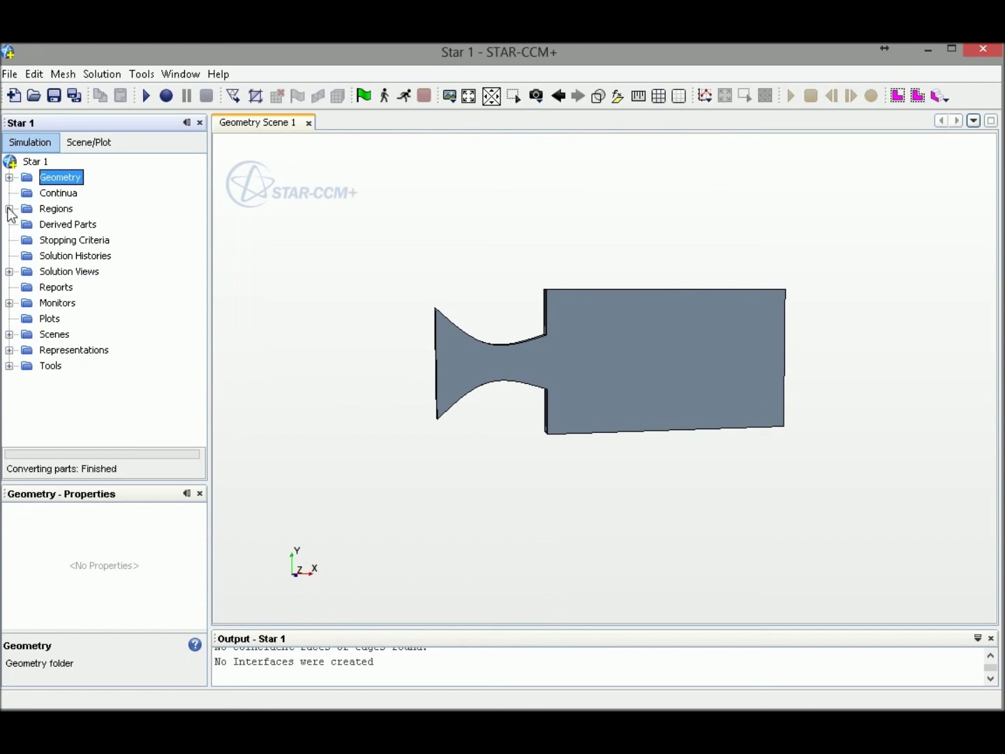
Under Regions > Region > Boundaries, set Body 1.inlet to Stagnation Inlet.
left_click(9, 209)
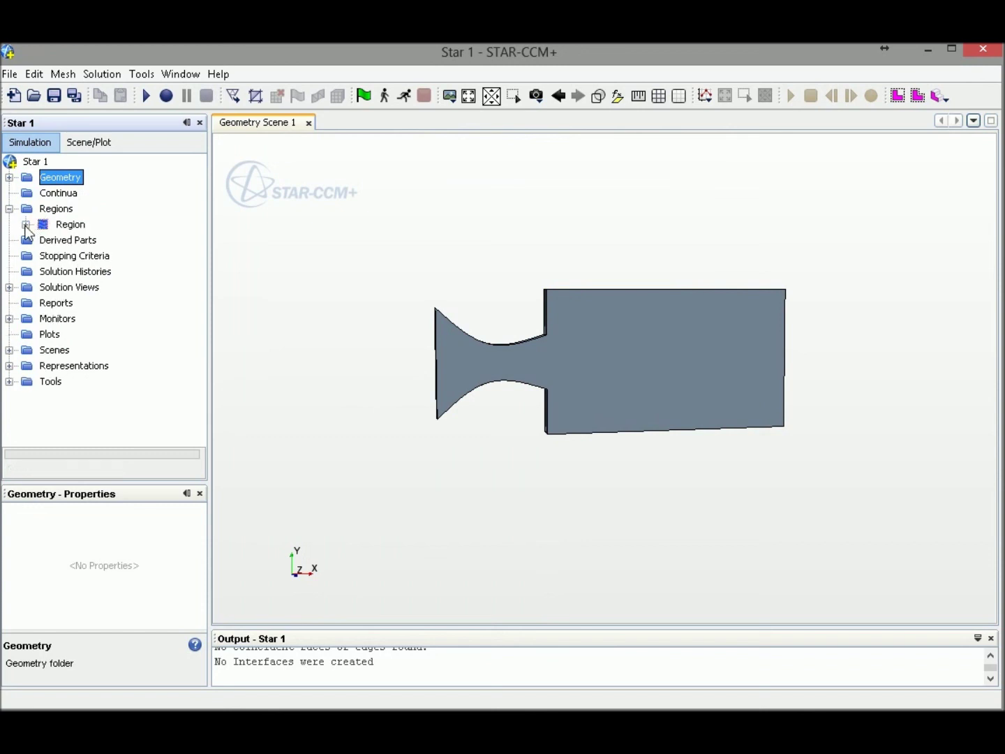
left_click(25, 224)
left_click(42, 241)
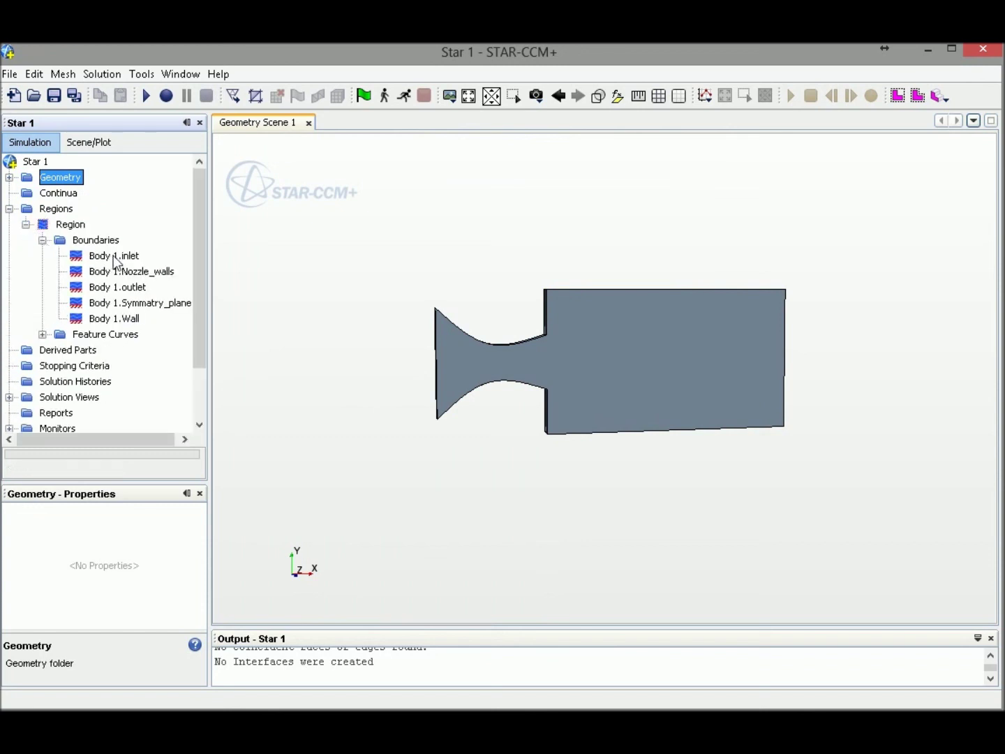
left_click(114, 257)
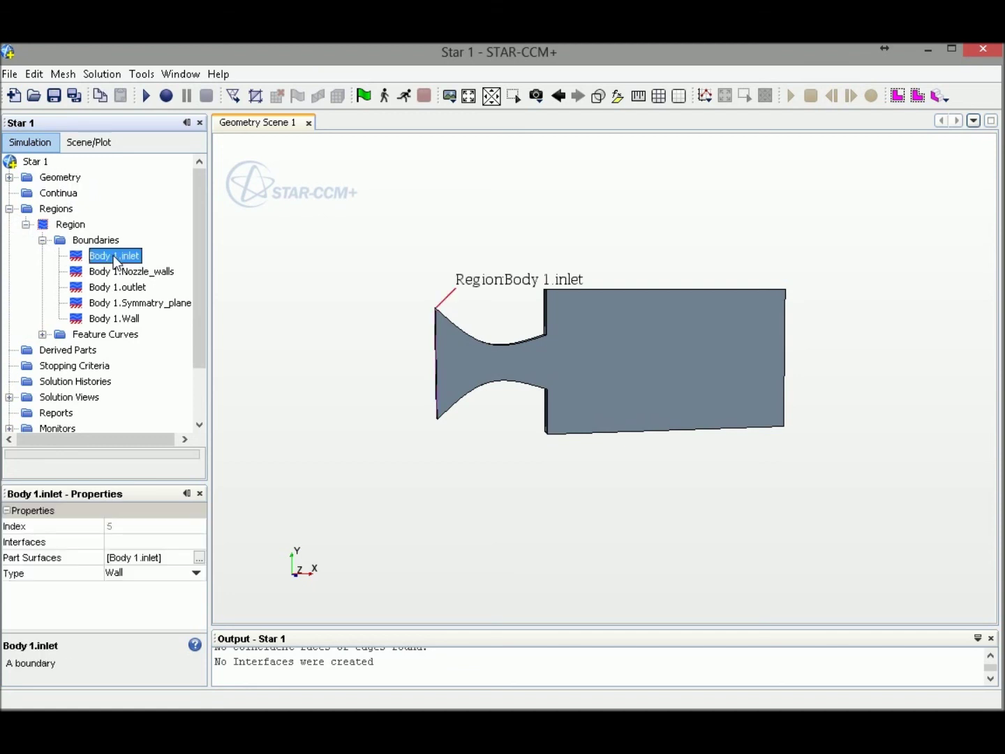
left_click(147, 575)
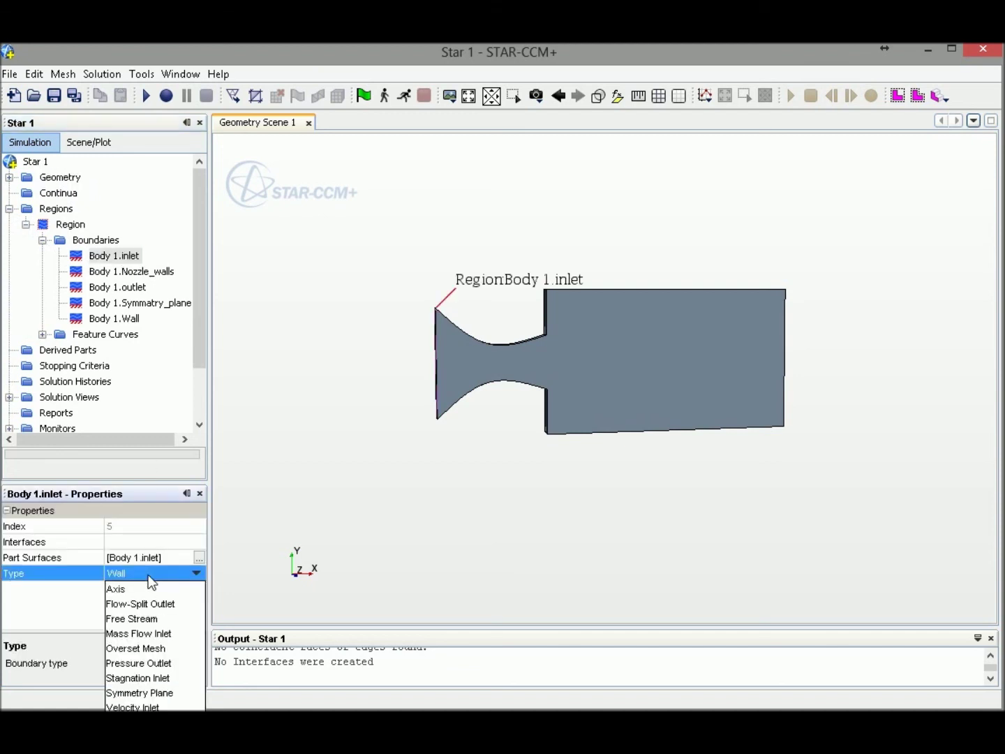
left_click(176, 686)
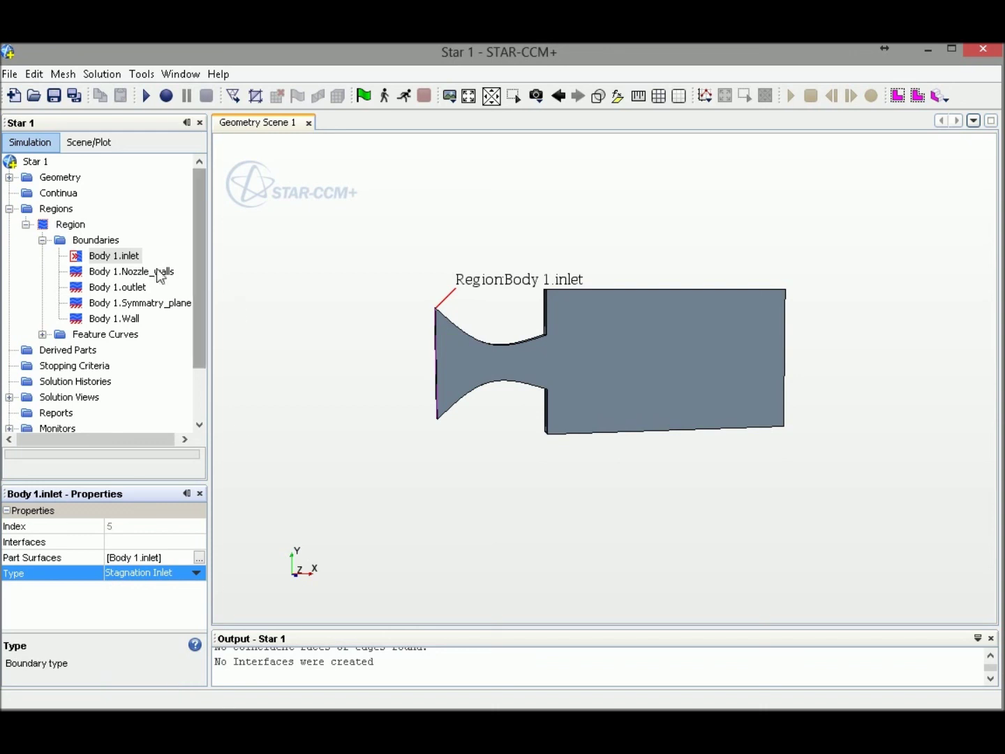
Set the Body 1.outlet boundary type to Pressure Outlet.
left_click(119, 272)
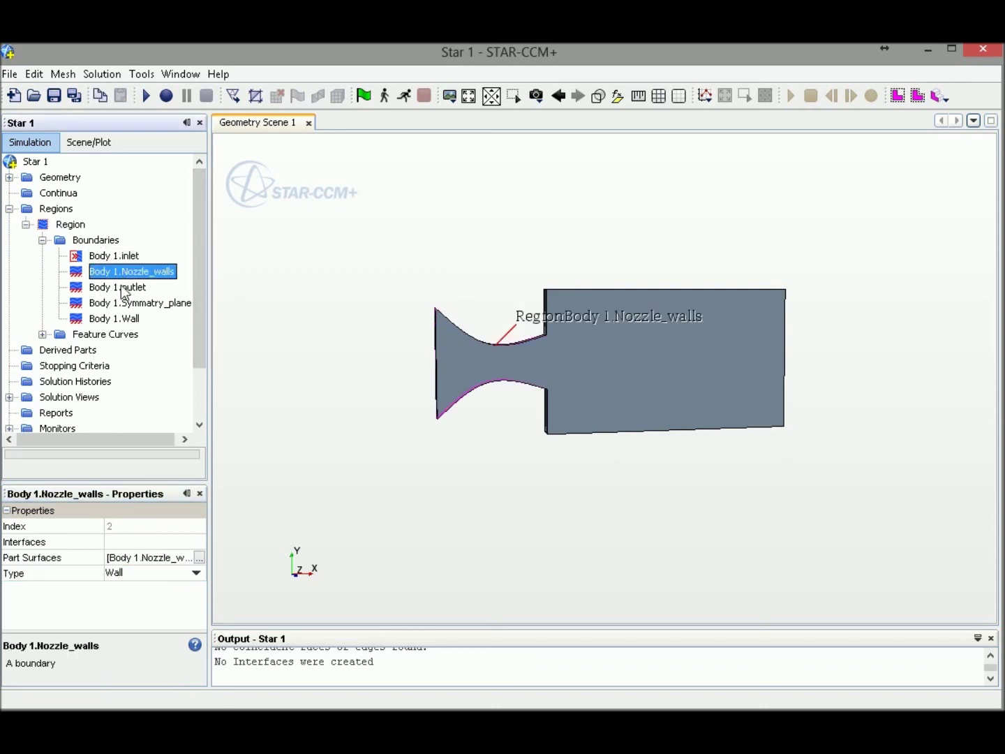
left_click(122, 288)
left_click(130, 576)
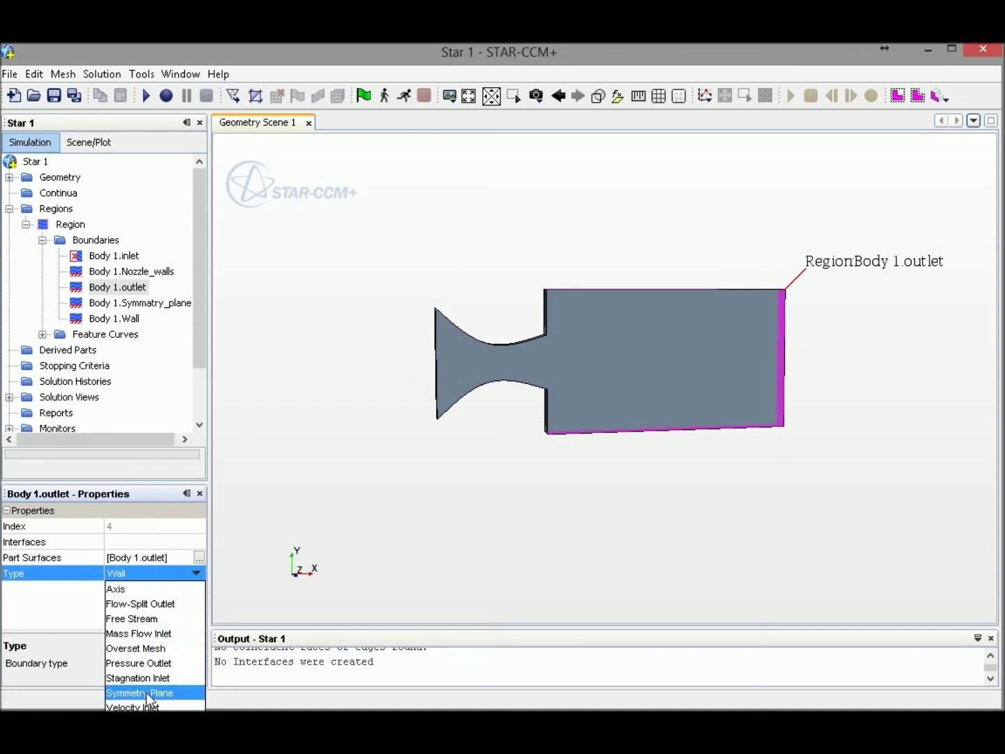
left_click(140, 662)
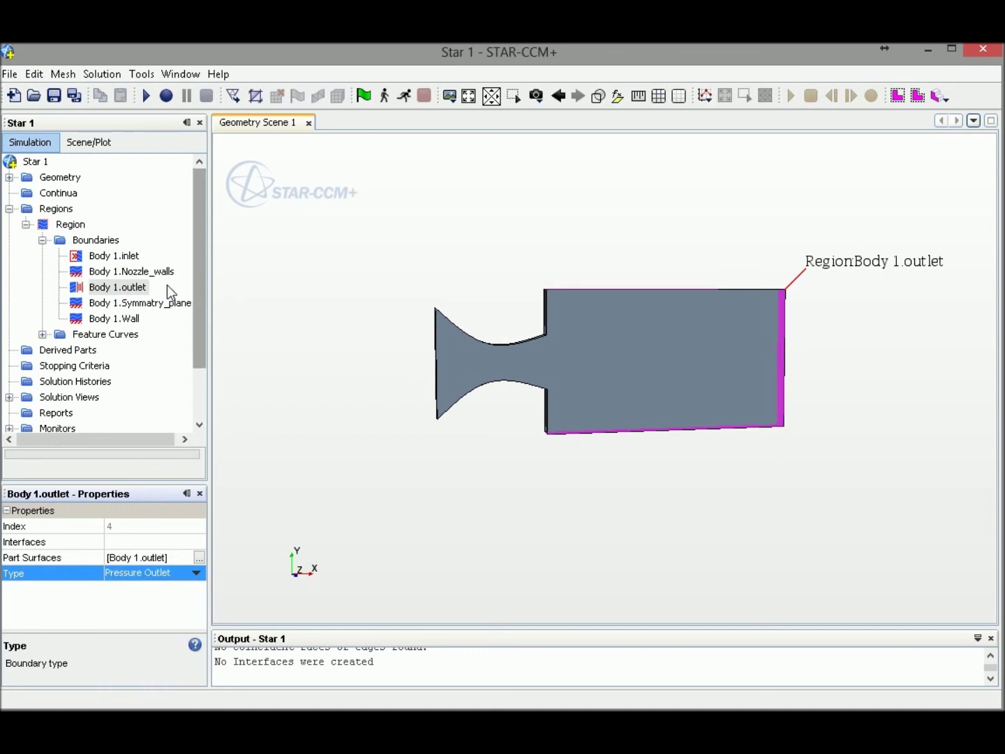
Change Body 1.Symmatry_plane from Wall to Symmetry Plane and check the nozzle view.
left_click(135, 271)
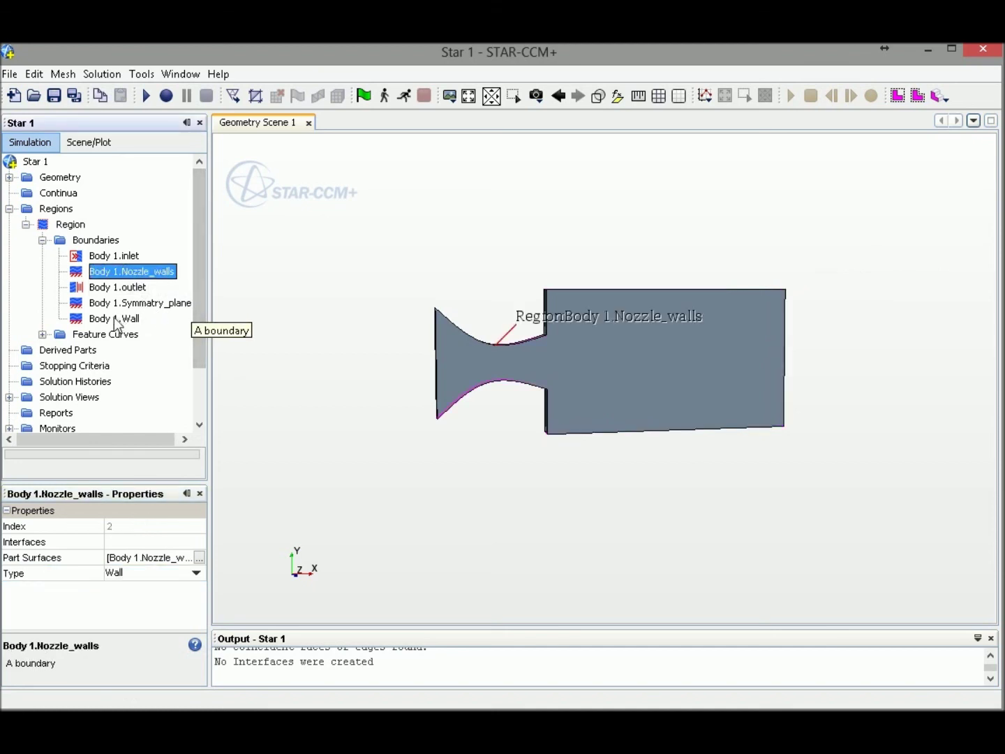
left_click(117, 319)
left_click(133, 303)
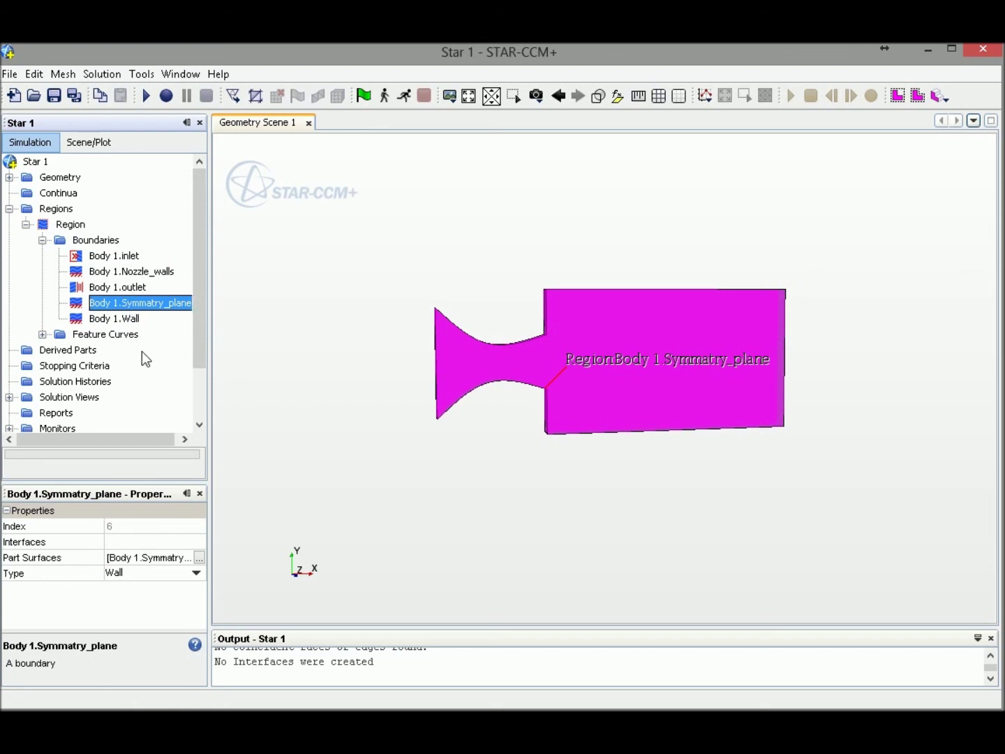
left_click(121, 574)
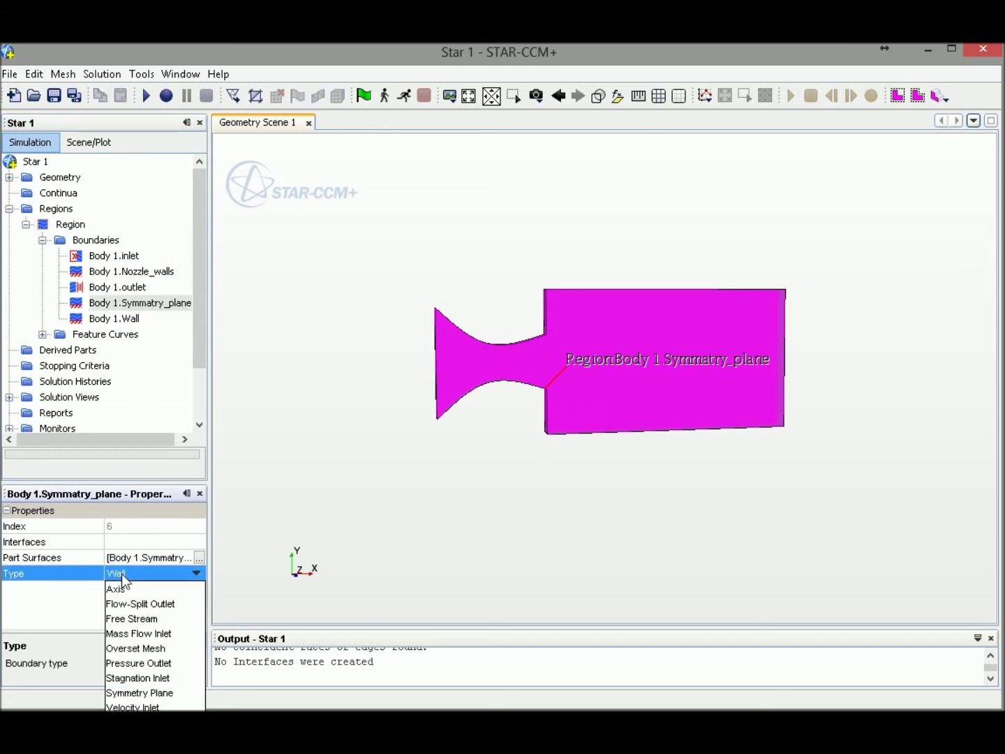
left_click(139, 693)
left_click(439, 544)
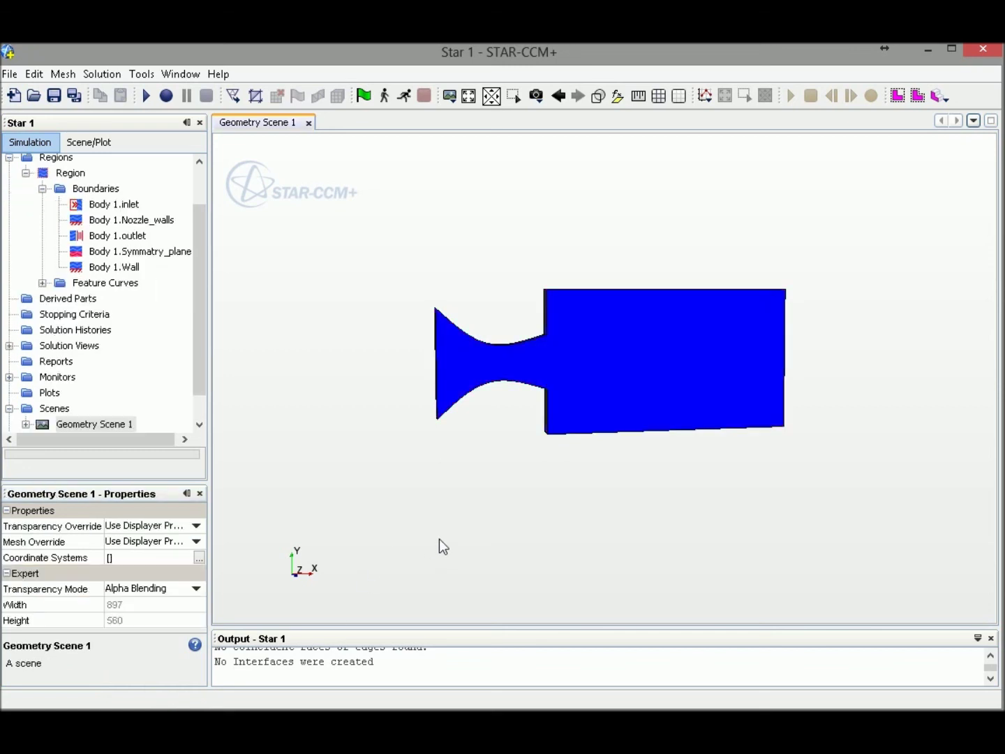
middle_click_drag(578, 410, 604, 433)
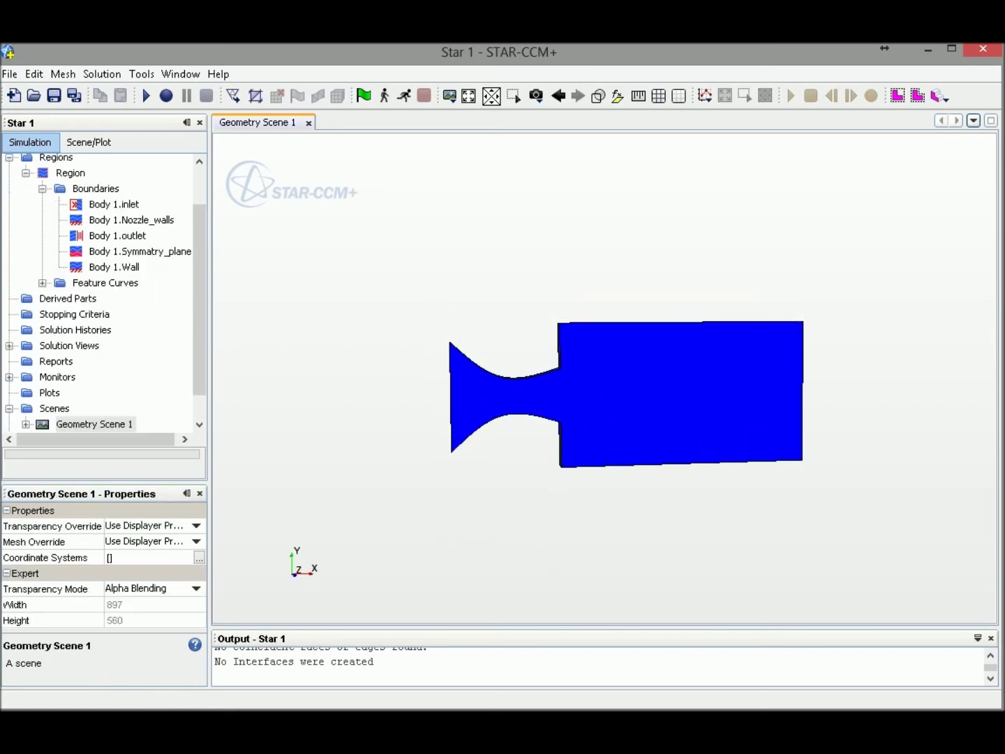